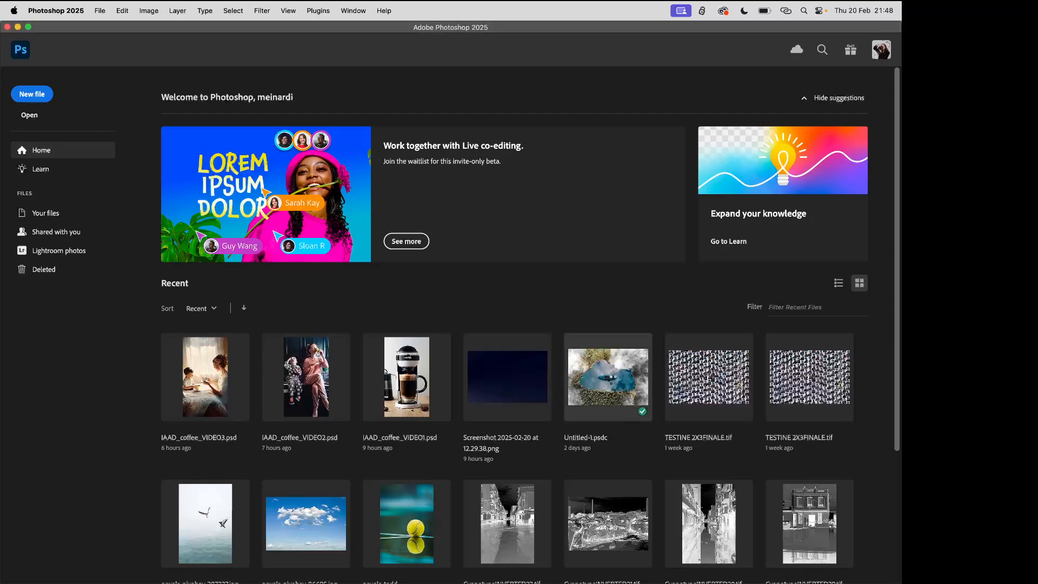
Open the recent document Untitled-1.psdc and close the Timeline panel to view the finished composite
left_click(614, 383)
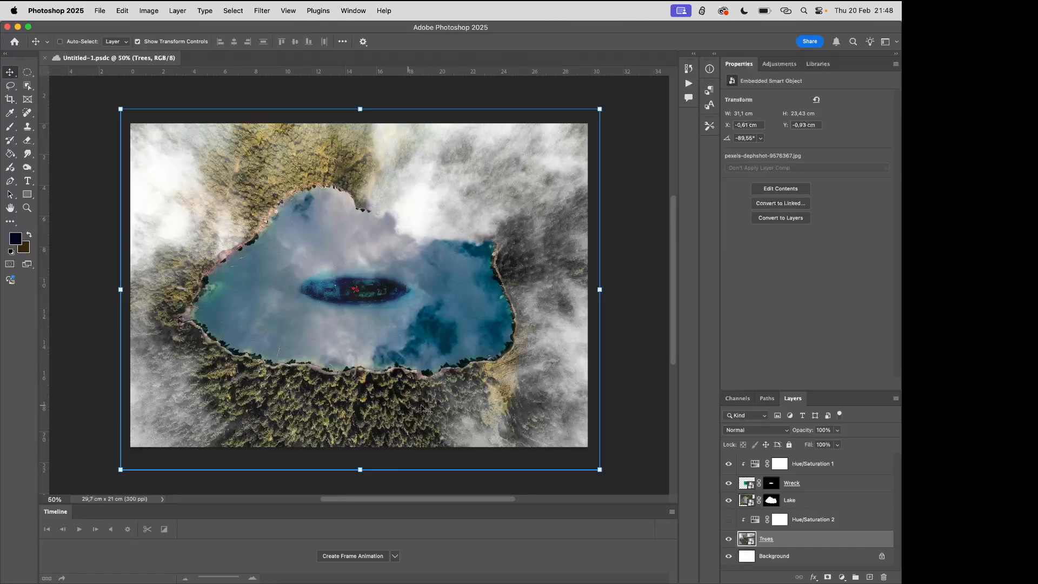
left_click(671, 512)
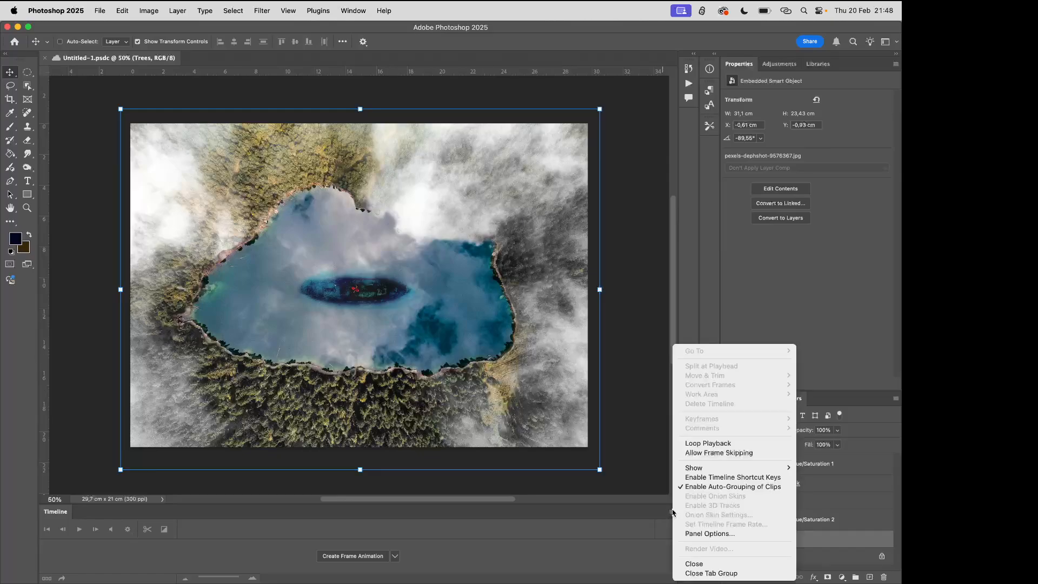
left_click(689, 563)
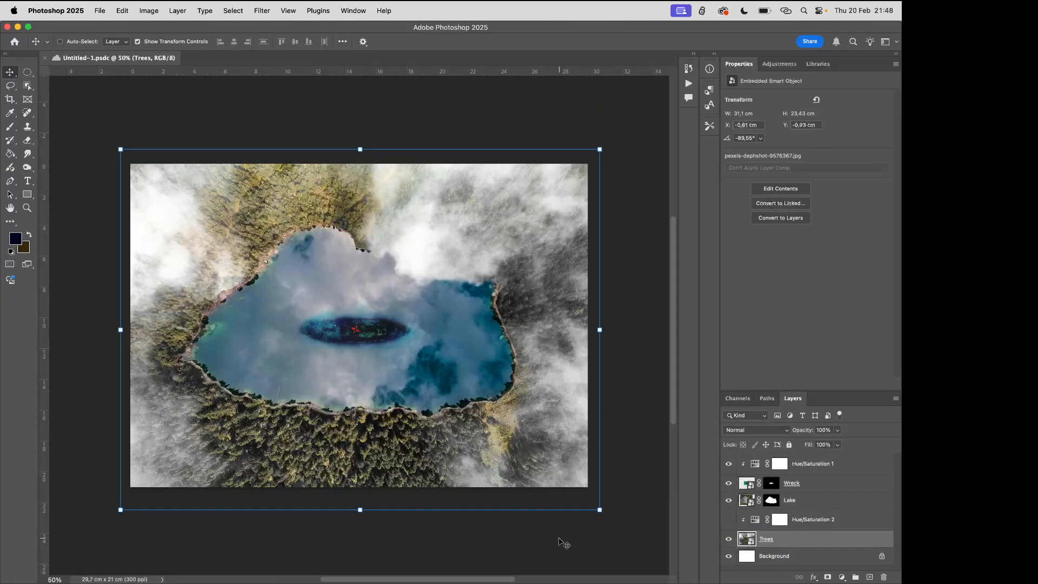
key("super+0")
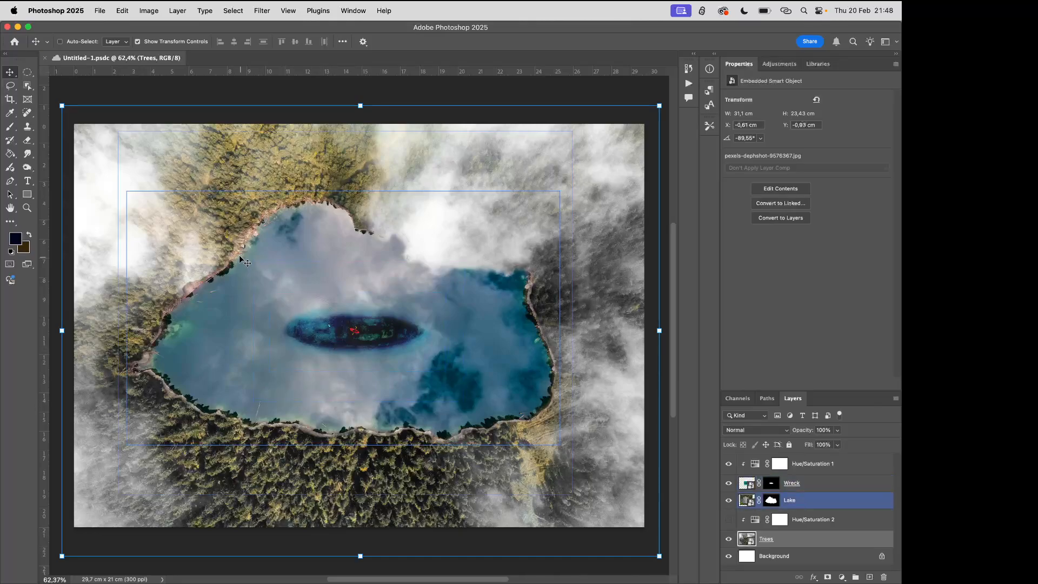
Create a blank A4 print document in landscape orientation, 297 x 210 mm at 300 ppi, in RGB Color with a white background
left_click(102, 16)
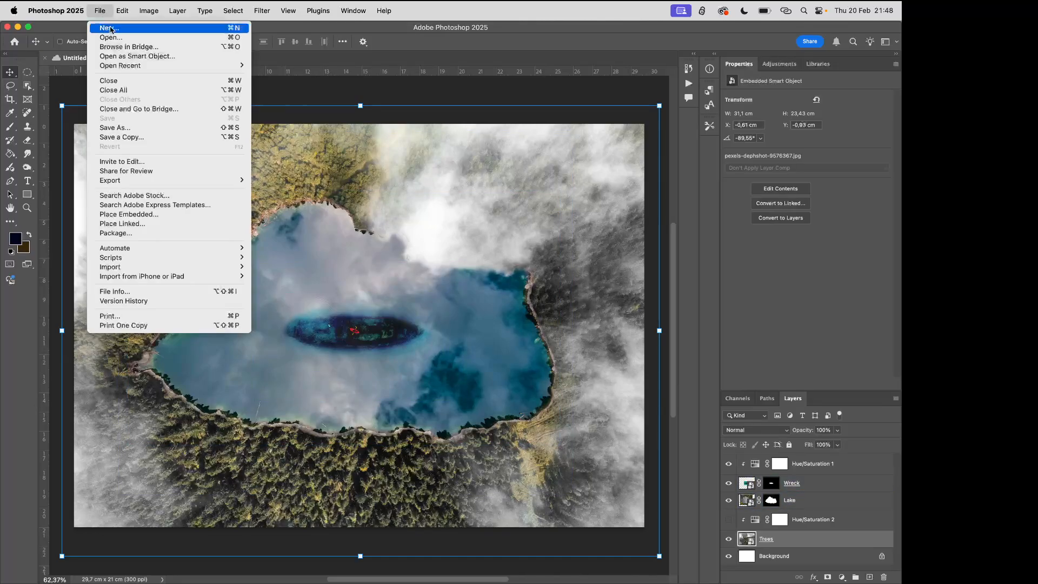
left_click(110, 28)
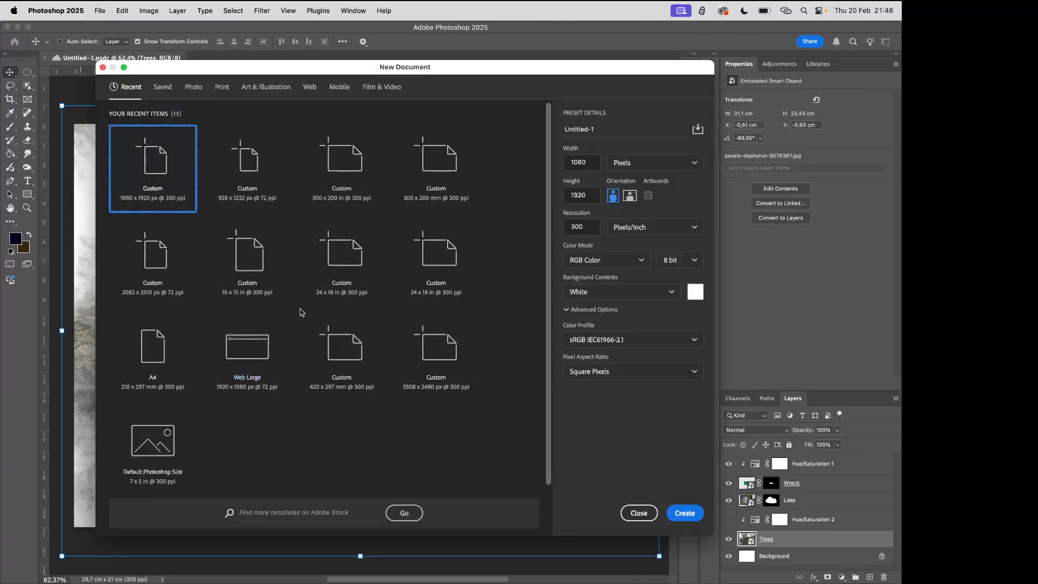
left_click(219, 92)
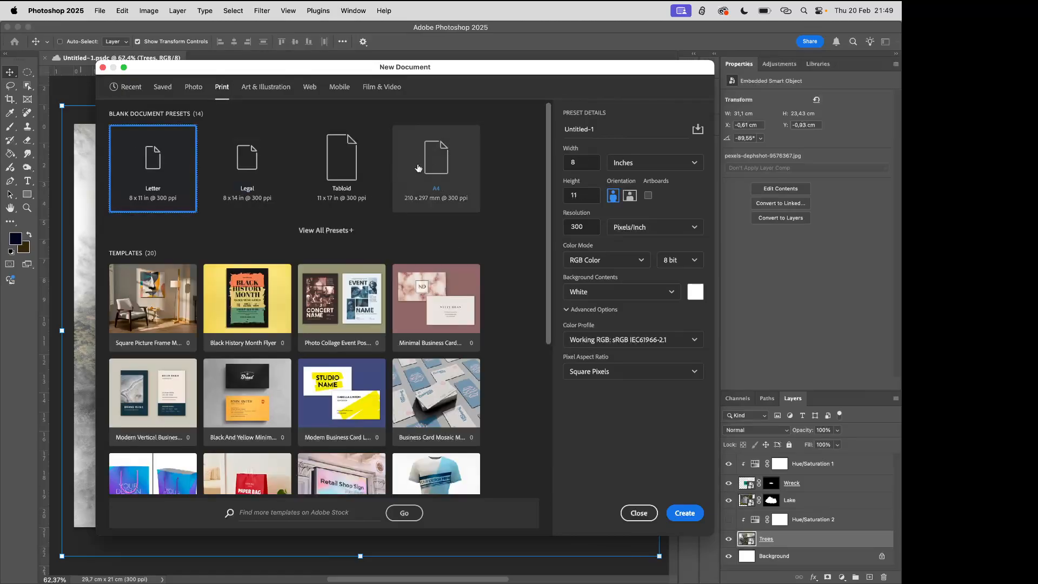
left_click(441, 172)
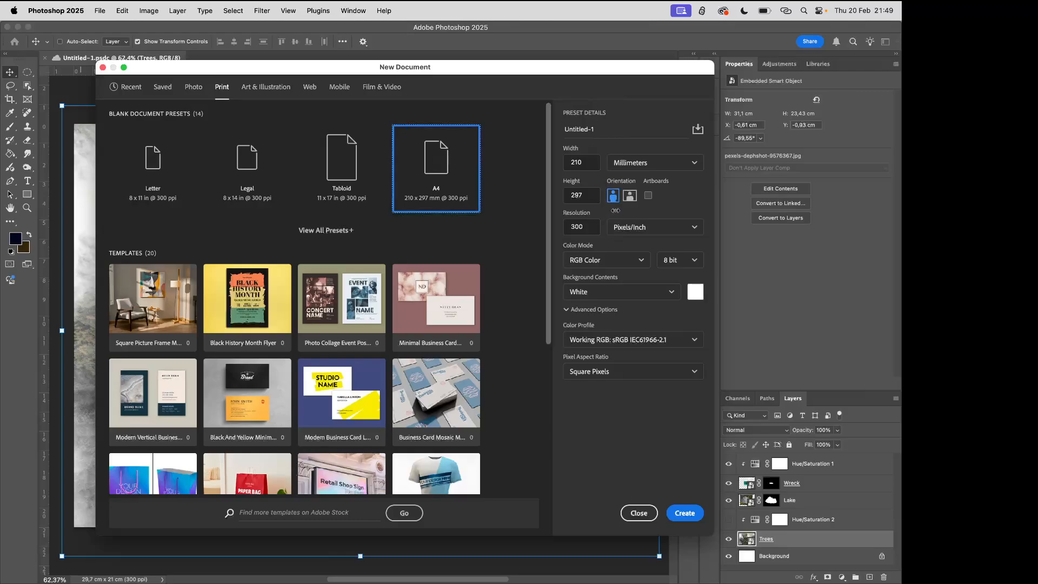
left_click(629, 197)
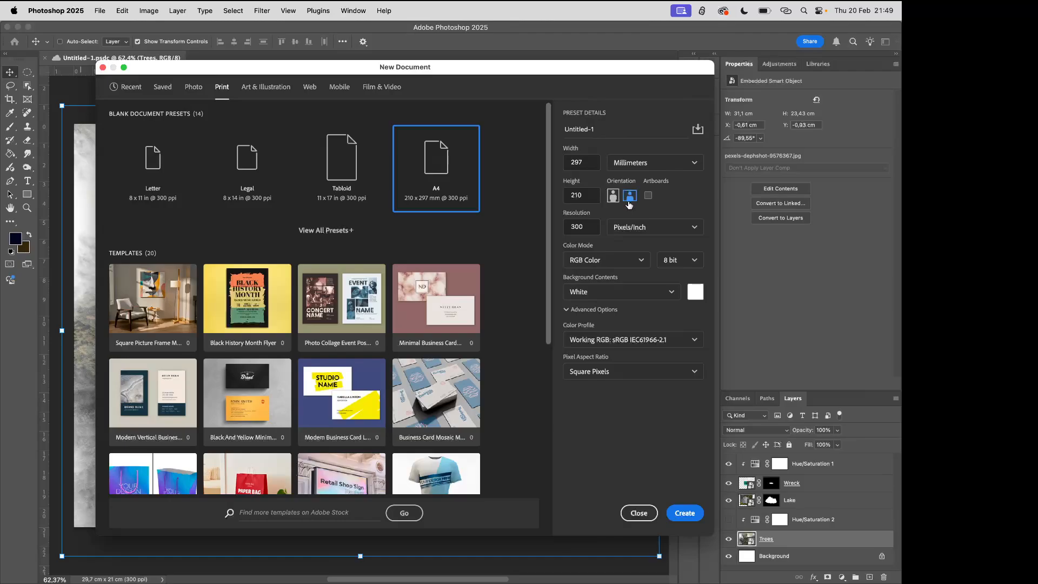
left_click(680, 513)
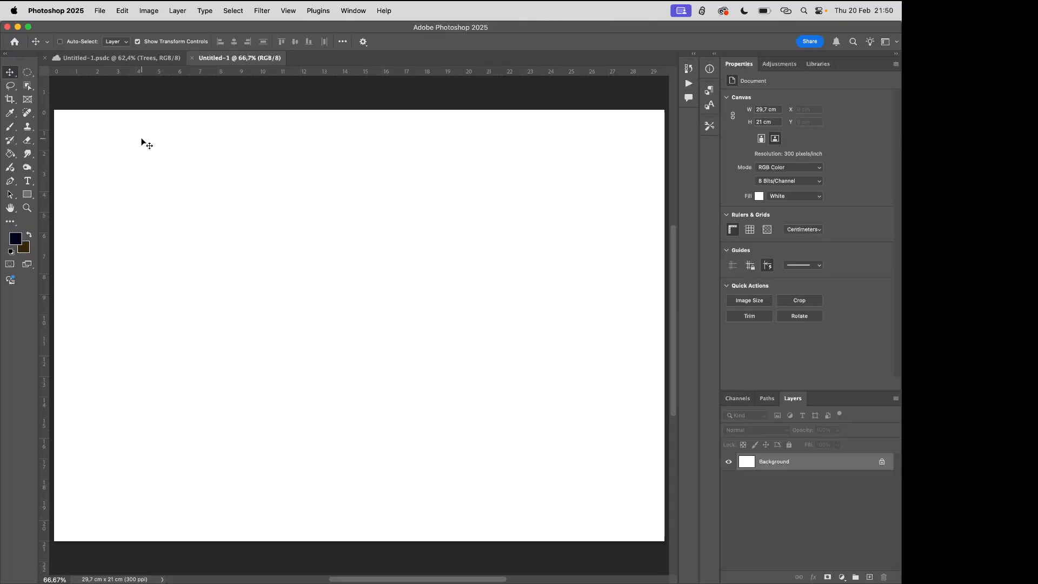
Place the lake photo pexels-125802462-10066784.jpg from the tutorial folder in Downloads as an embedded image
left_click(100, 11)
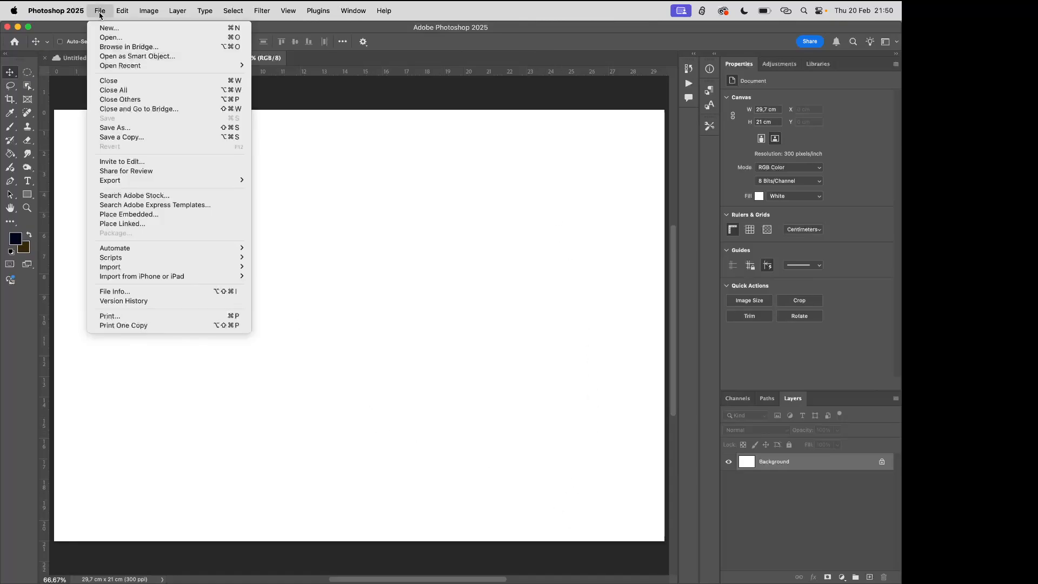
left_click(129, 215)
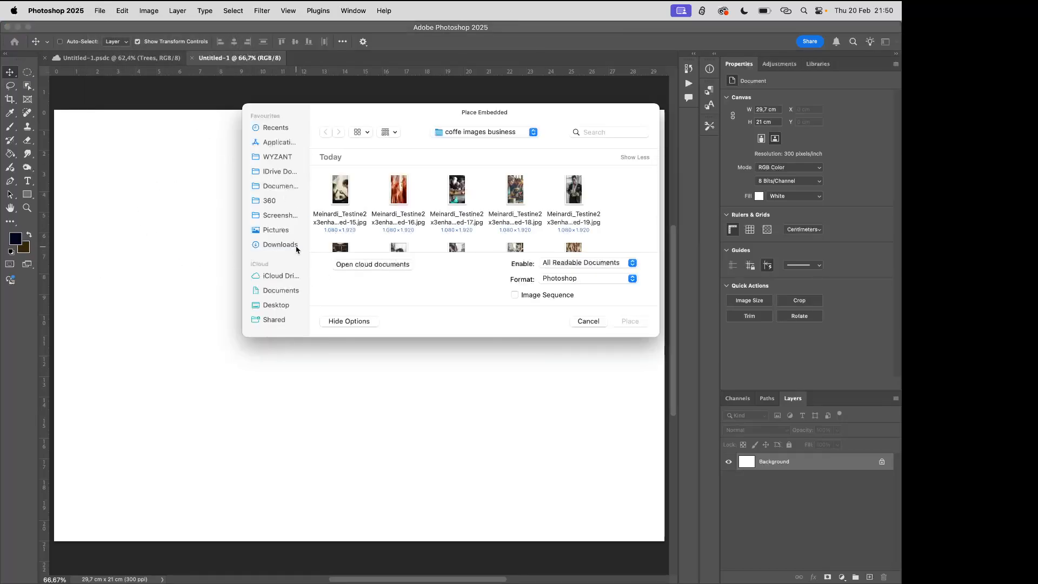
left_click(275, 246)
scroll(428, 225, "down", 3)
scroll(428, 225, "down", 5)
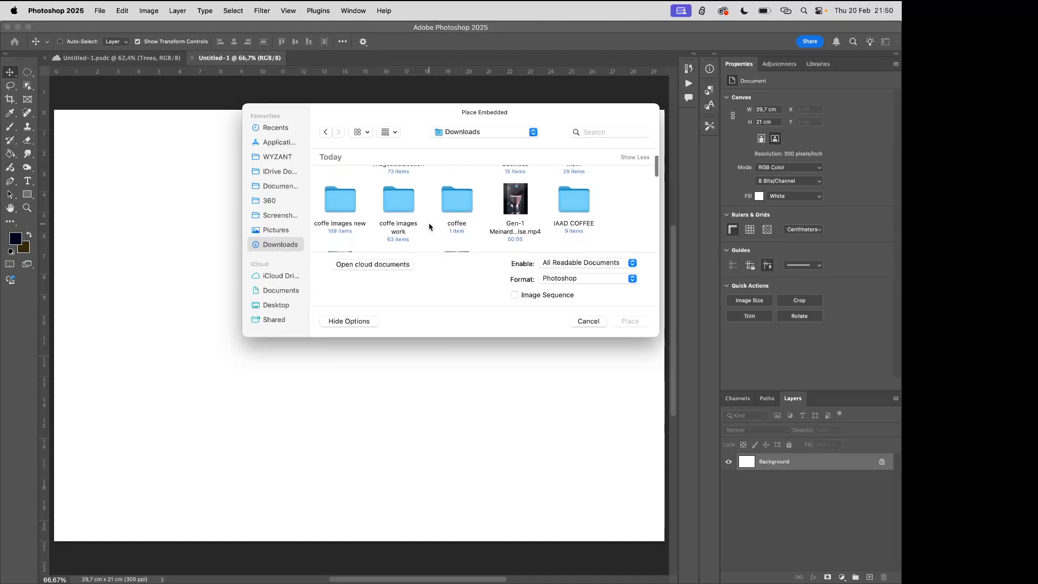
scroll(536, 222, "down", 8)
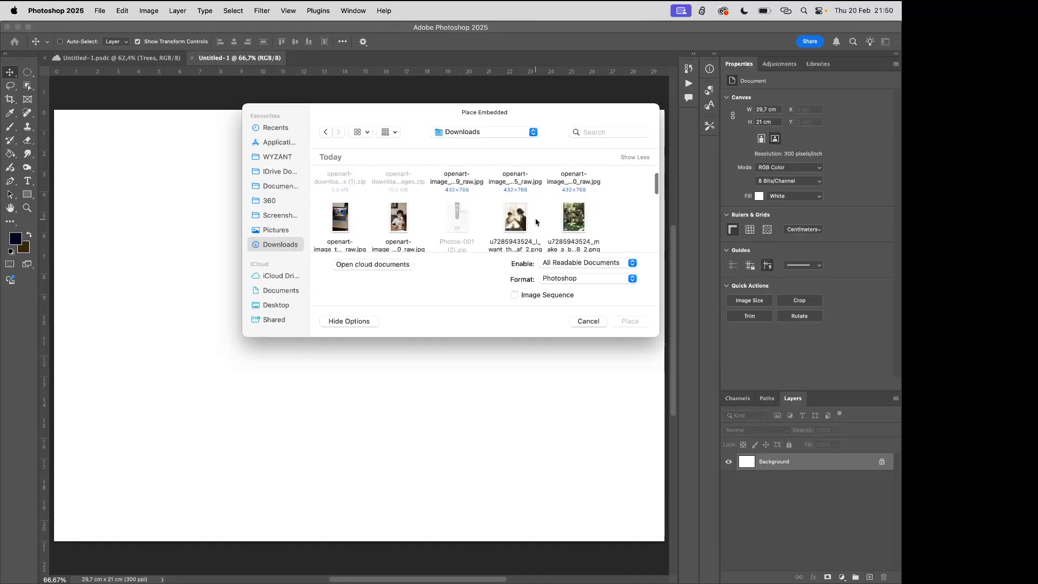
scroll(536, 223, "down", 2)
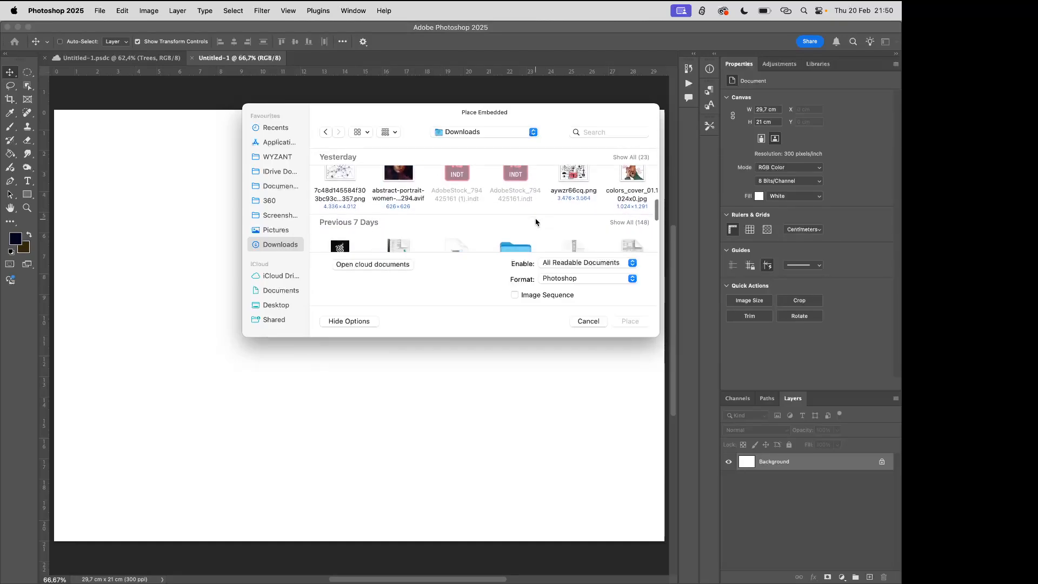
scroll(536, 222, "right", 6)
scroll(535, 222, "left", 3)
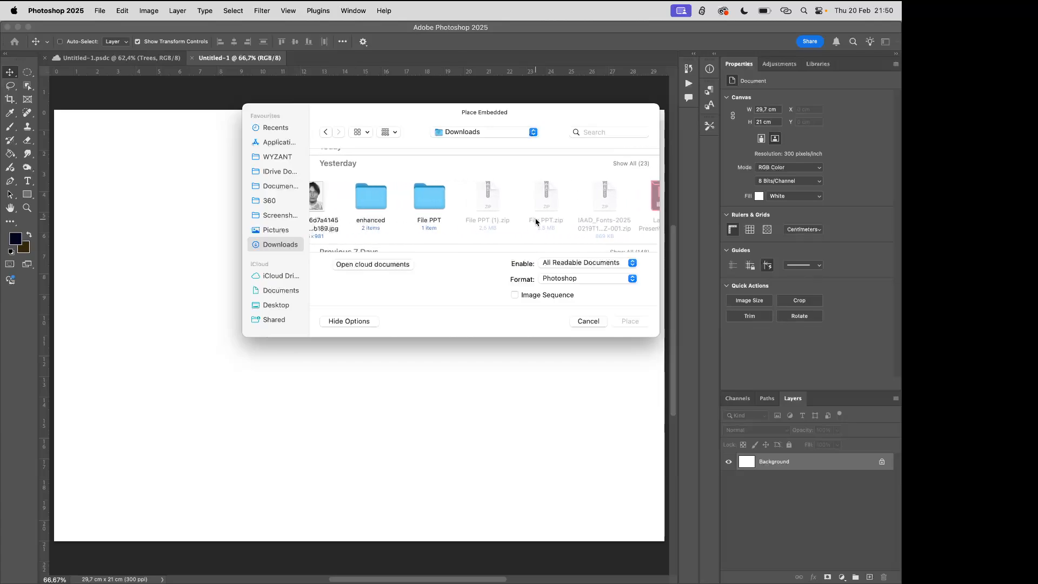
scroll(536, 223, "right", 8)
scroll(535, 222, "right", 3)
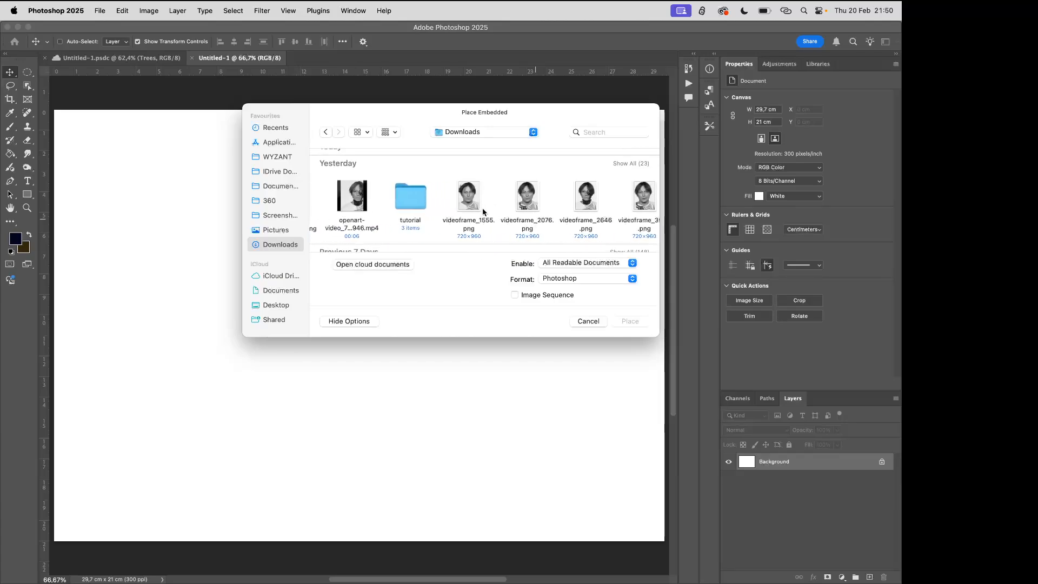
double_click(409, 199)
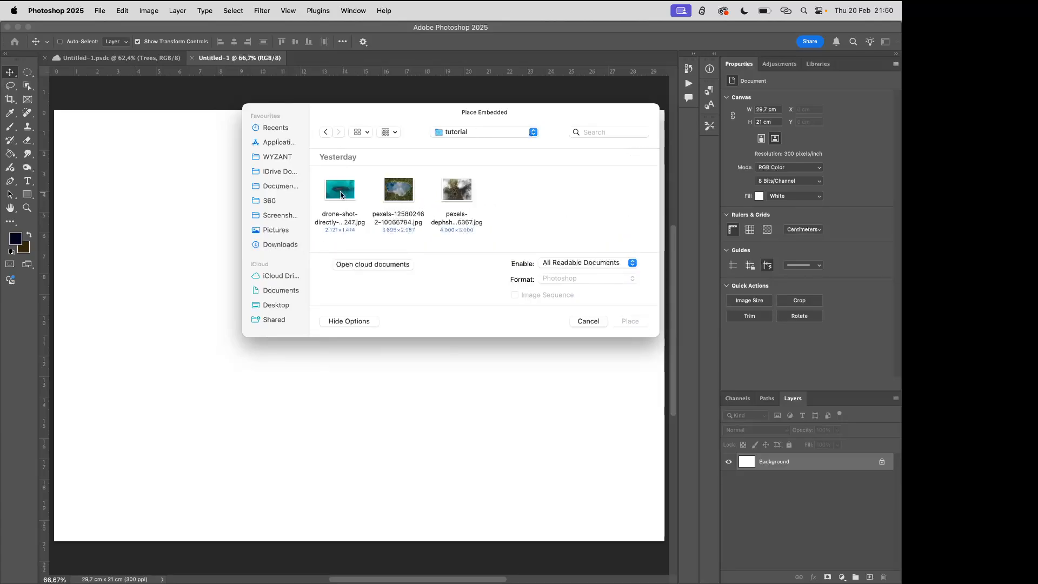
left_click(397, 194)
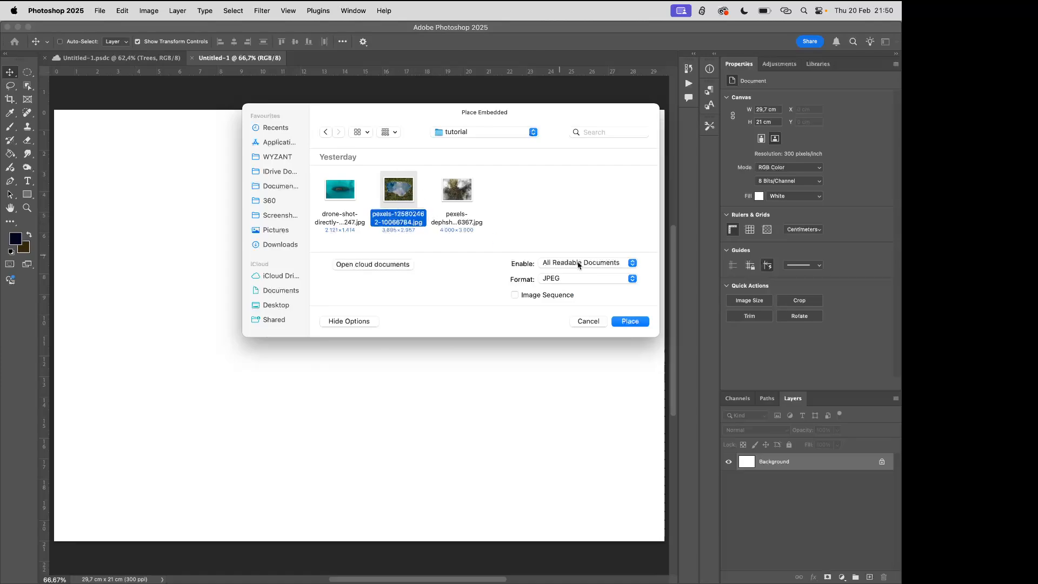
left_click(627, 320)
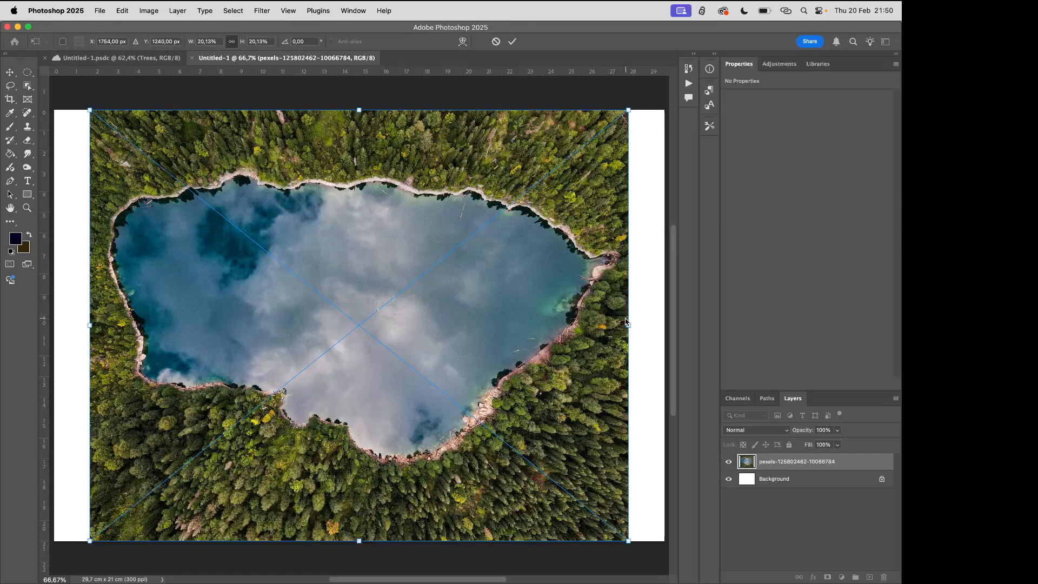
Scale the placed lake photo to about 17% and position it near the canvas centre, at about X 1812 px, Y 1278 px
mouse_move(432, 279)
left_mouse_down()
mouse_move(440, 287)
mouse_move(433, 279)
left_mouse_up()
left_click_drag(359, 111, 356, 180)
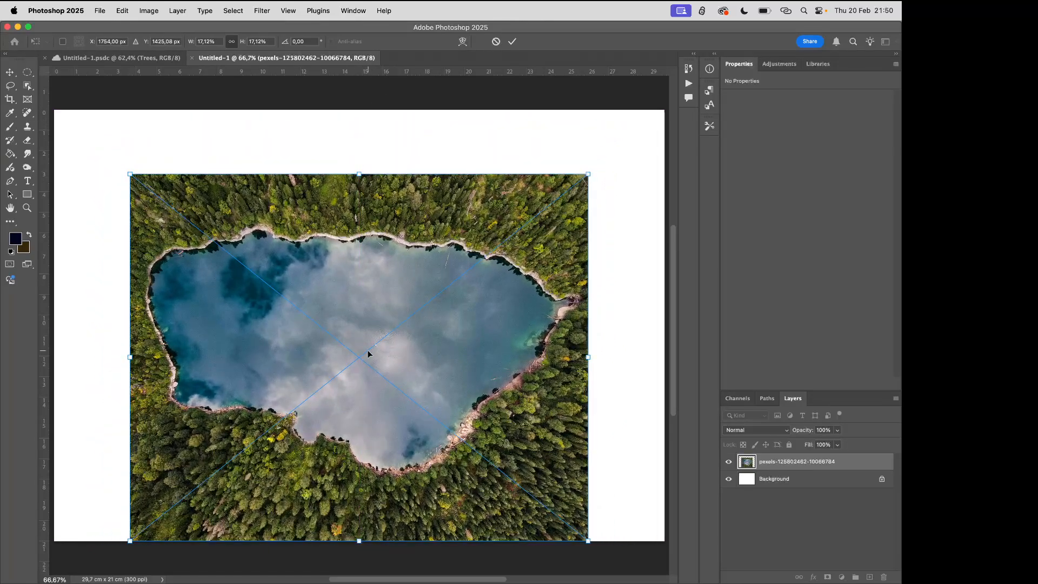
left_click_drag(365, 355, 376, 329)
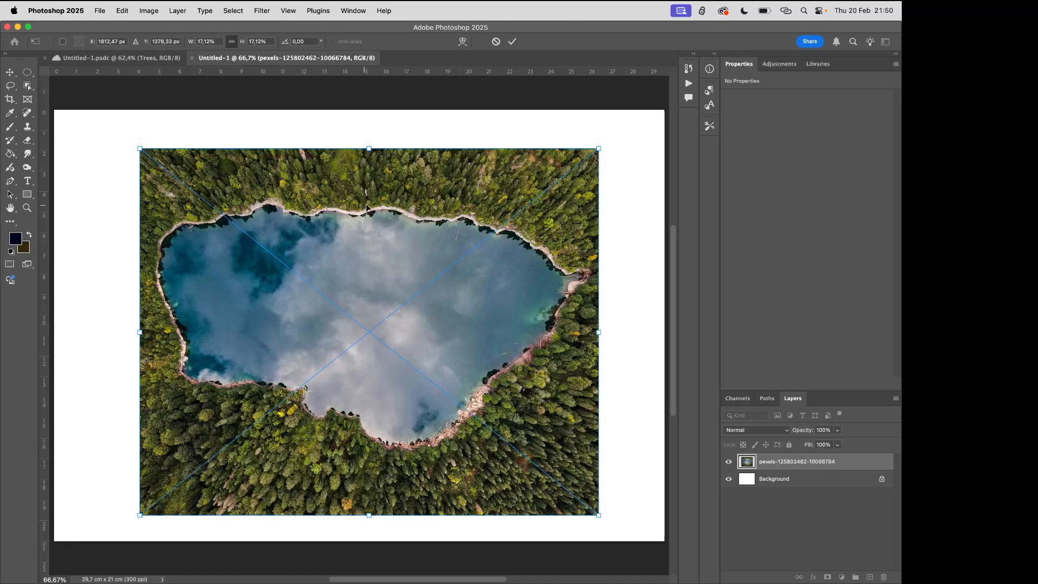
left_click(511, 41)
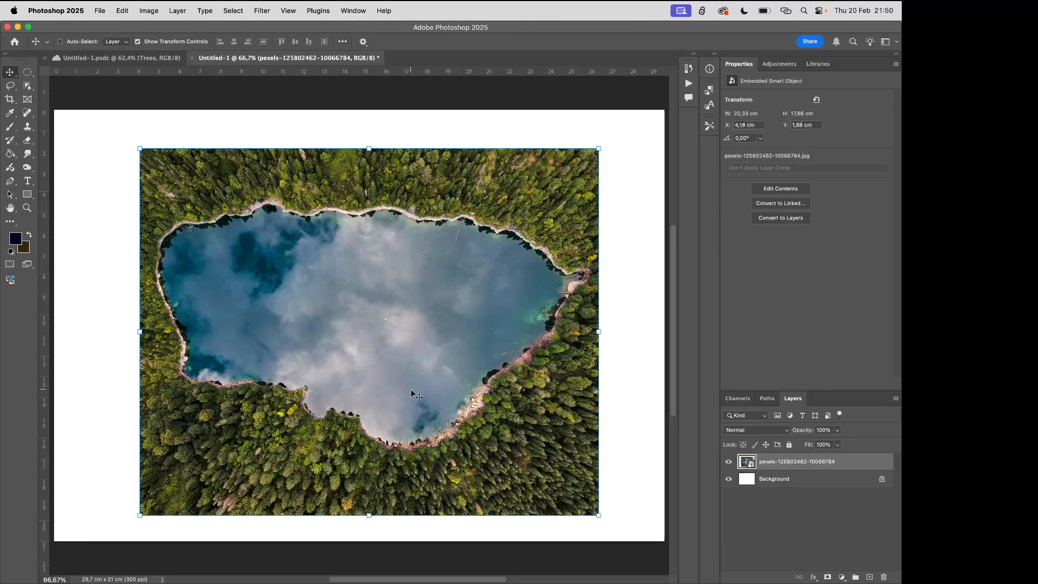
Try masking the lake photo with a rectangular Object Selection around the lake
left_click(27, 86)
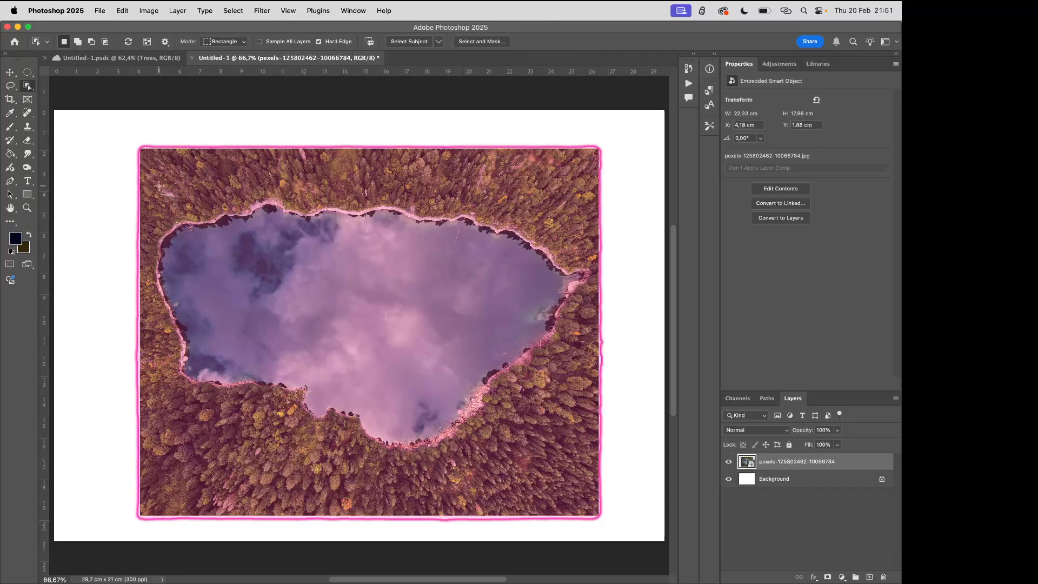
left_click_drag(159, 187, 595, 474)
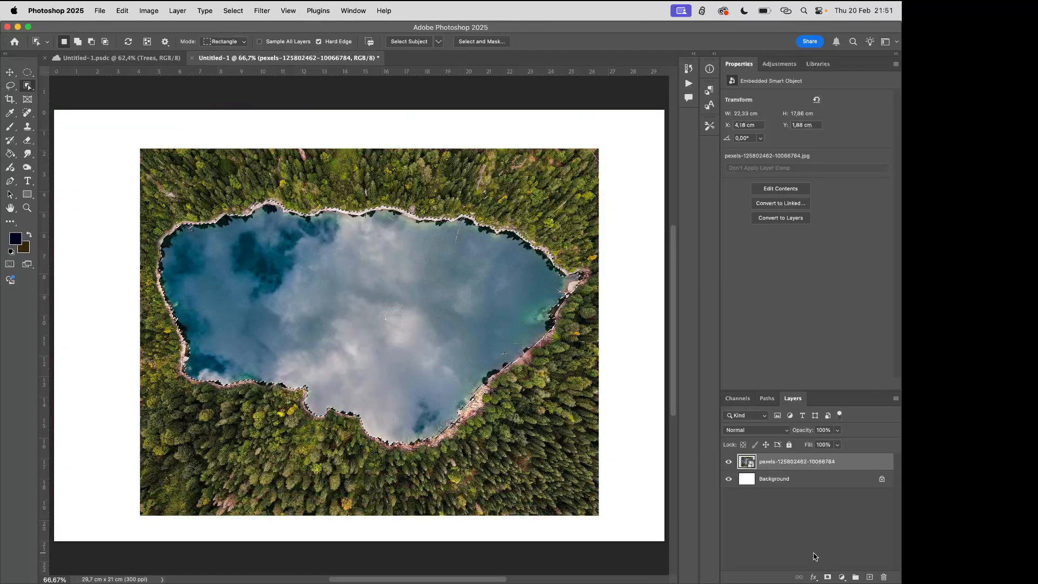
left_click(828, 577)
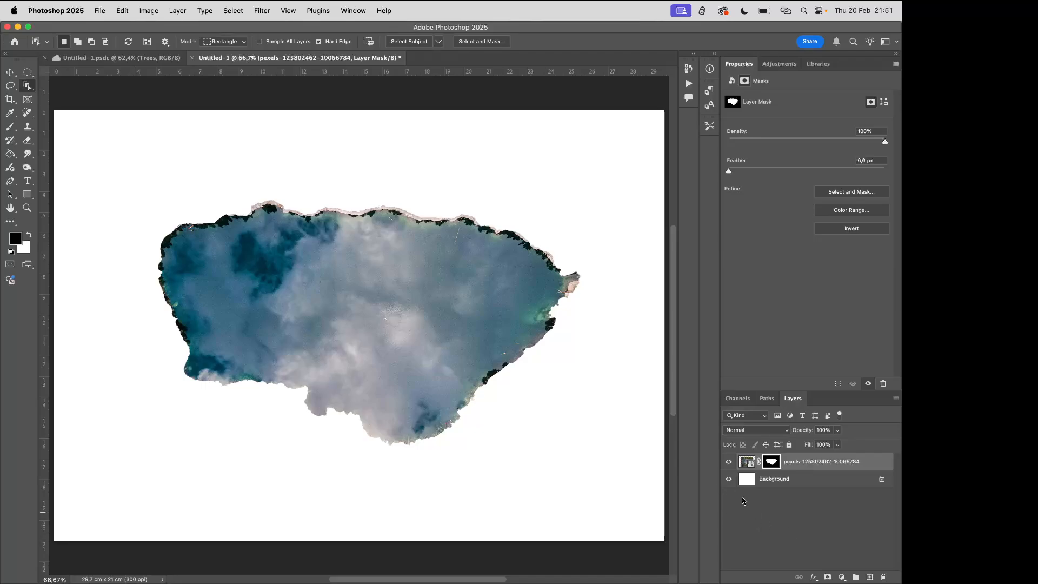
Undo the lake photo's layer mask and clear the selection
key("super+z")
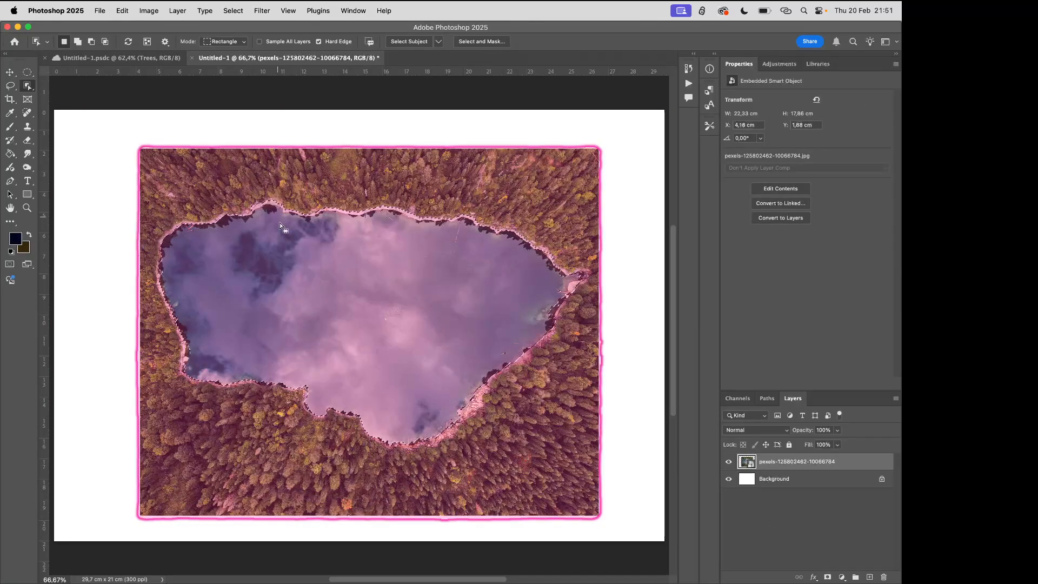
left_click(233, 11)
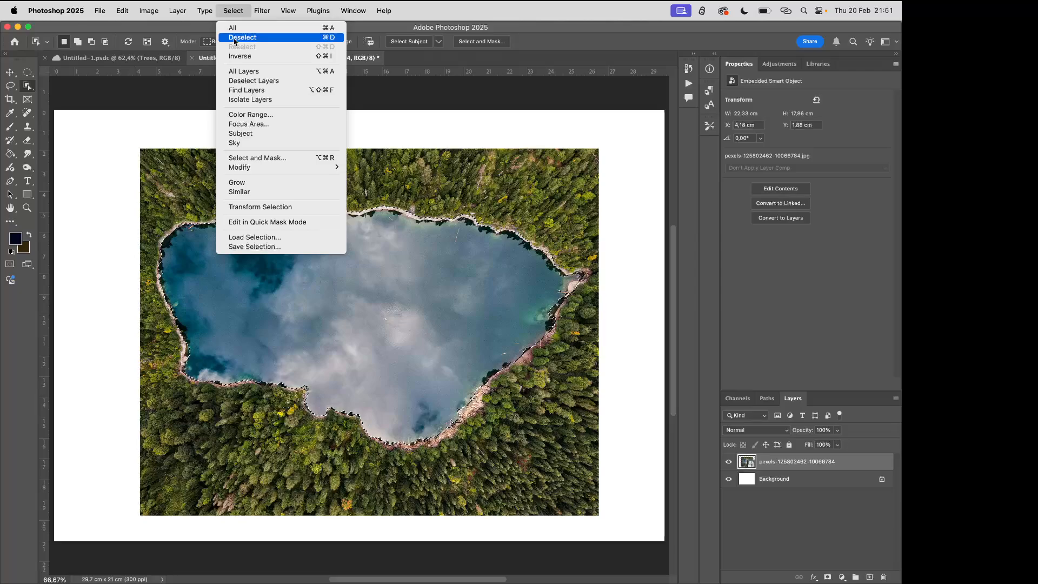
left_click(232, 39)
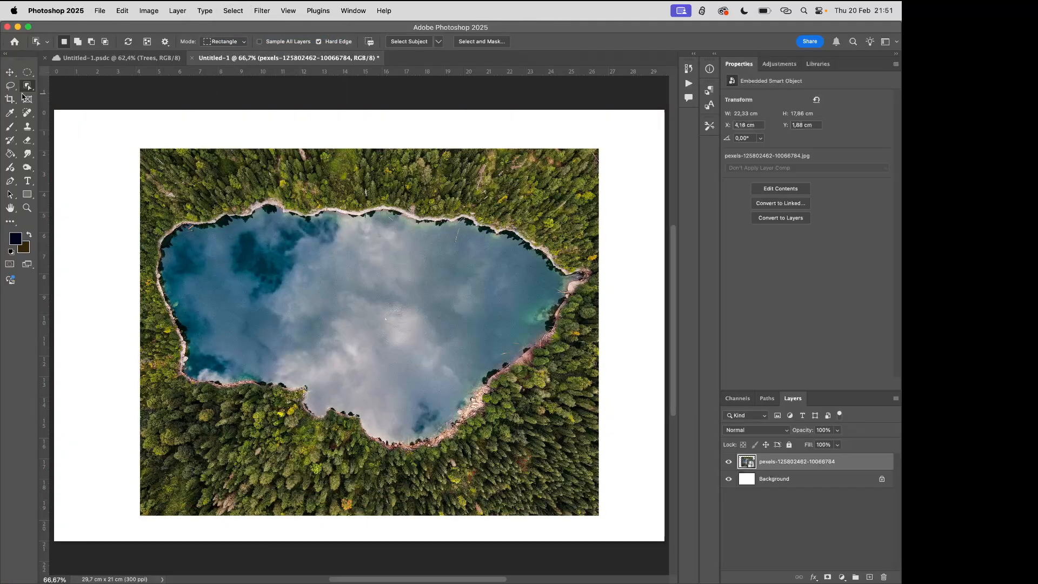
Outline the lake loosely with the Lasso tool, including a strip of shoreline trees, and add a layer mask from that selection
left_click(11, 86)
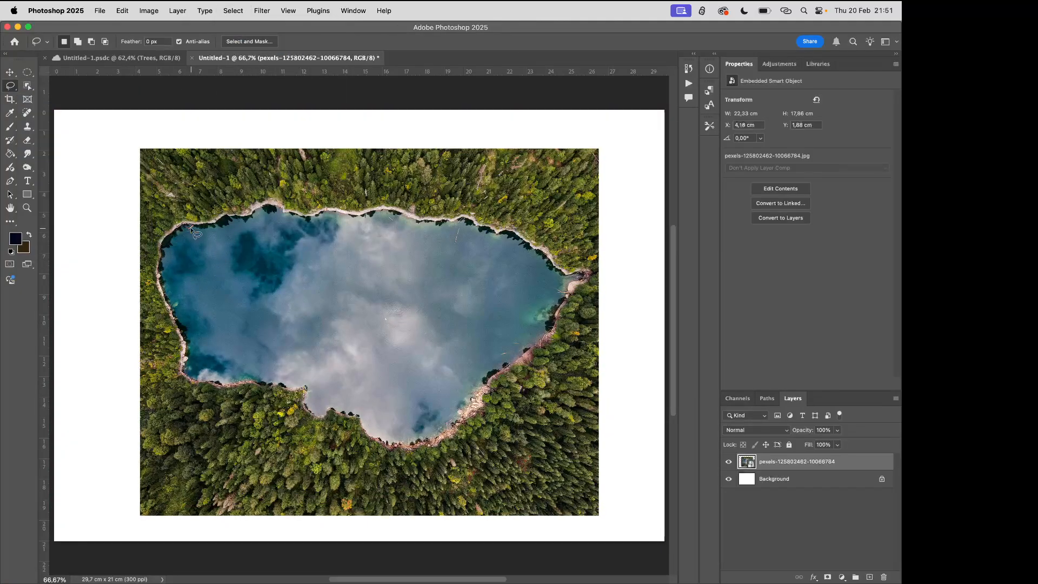
mouse_move(200, 211)
left_mouse_down()
mouse_move(256, 190)
mouse_move(361, 210)
mouse_move(446, 208)
left_mouse_up()
key("super+d")
mouse_move(252, 201)
left_mouse_down()
mouse_move(280, 193)
mouse_move(370, 191)
mouse_move(479, 205)
mouse_move(566, 238)
mouse_move(607, 296)
mouse_move(507, 410)
mouse_move(390, 470)
mouse_move(277, 401)
mouse_move(179, 386)
mouse_move(148, 255)
mouse_move(192, 211)
mouse_move(259, 201)
left_mouse_up()
left_click(827, 576)
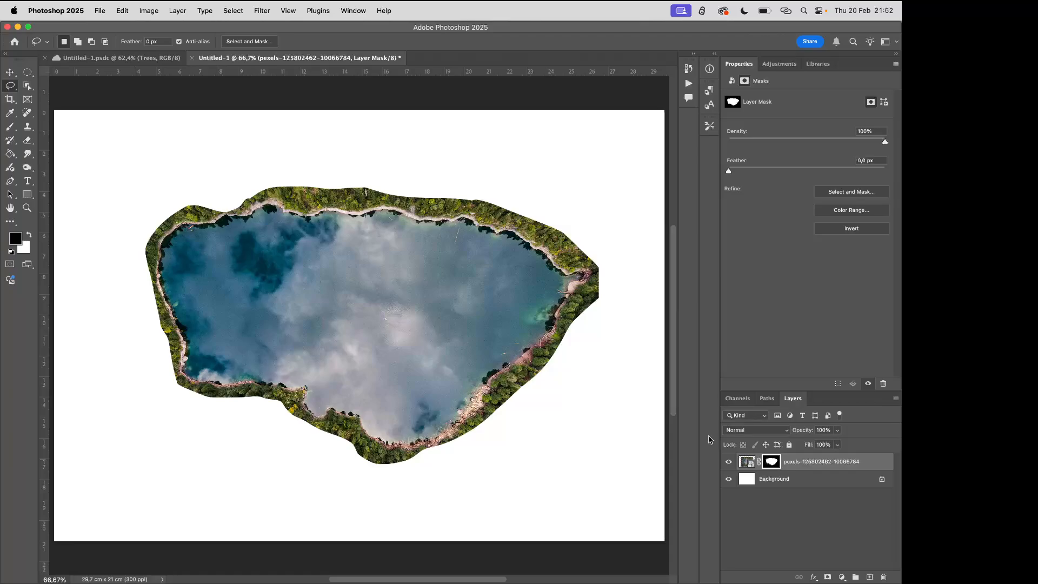
Paint black on the layer mask with a 146 px brush of reduced hardness to hide the strip of trees around the lake's shoreline
left_click(11, 127)
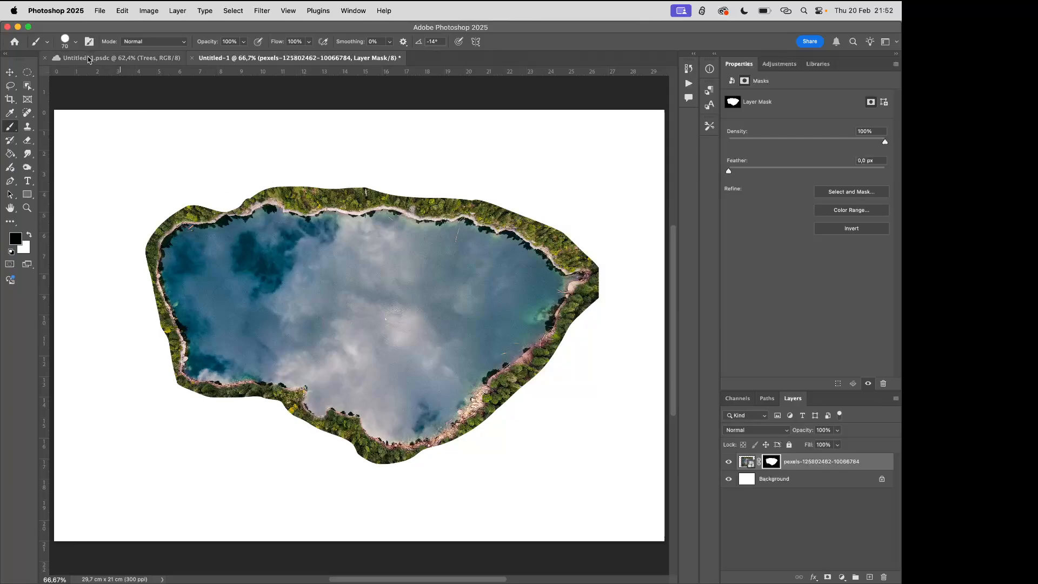
left_click(76, 41)
left_click_drag(82, 75, 93, 75)
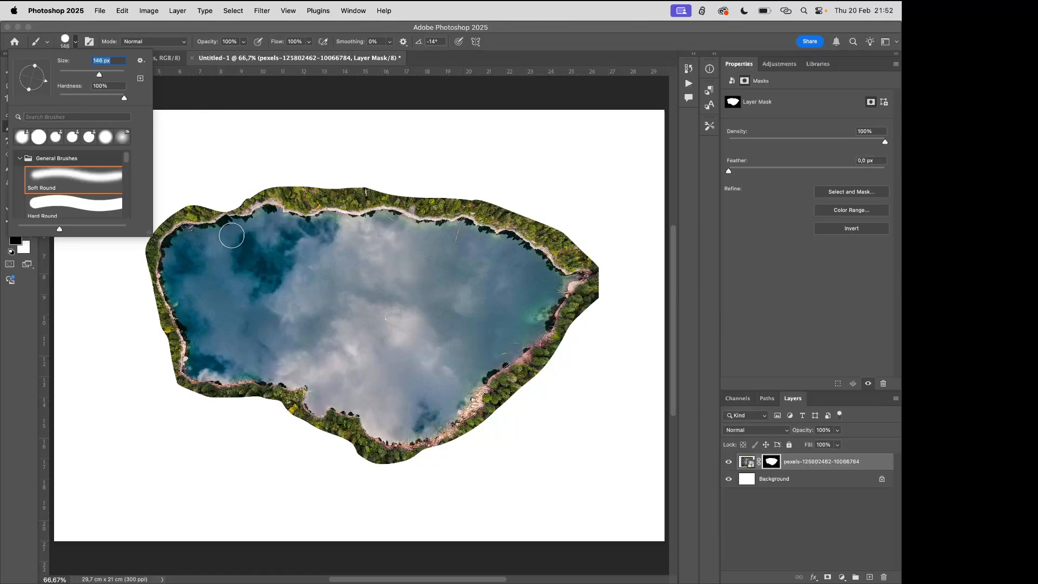
left_click_drag(124, 99, 96, 102)
left_click(286, 175)
mouse_move(286, 174)
left_mouse_down()
mouse_move(307, 201)
mouse_move(313, 190)
mouse_move(308, 203)
mouse_move(329, 193)
mouse_move(315, 199)
mouse_move(452, 199)
mouse_move(437, 208)
mouse_move(460, 197)
mouse_move(482, 213)
mouse_move(520, 216)
mouse_move(550, 230)
mouse_move(542, 236)
mouse_move(566, 254)
mouse_move(585, 252)
mouse_move(568, 260)
mouse_move(593, 260)
mouse_move(600, 287)
mouse_move(605, 277)
mouse_move(582, 292)
mouse_move(568, 336)
mouse_move(580, 300)
left_mouse_up()
mouse_move(294, 195)
left_mouse_down()
mouse_move(268, 186)
mouse_move(241, 204)
mouse_move(176, 208)
mouse_move(146, 232)
mouse_move(142, 279)
mouse_move(144, 265)
mouse_move(169, 384)
mouse_move(208, 398)
mouse_move(275, 398)
mouse_move(315, 433)
mouse_move(343, 429)
mouse_move(373, 458)
mouse_move(403, 468)
mouse_move(439, 458)
mouse_move(476, 428)
mouse_move(501, 399)
mouse_move(499, 384)
mouse_move(520, 384)
mouse_move(560, 340)
left_mouse_up()
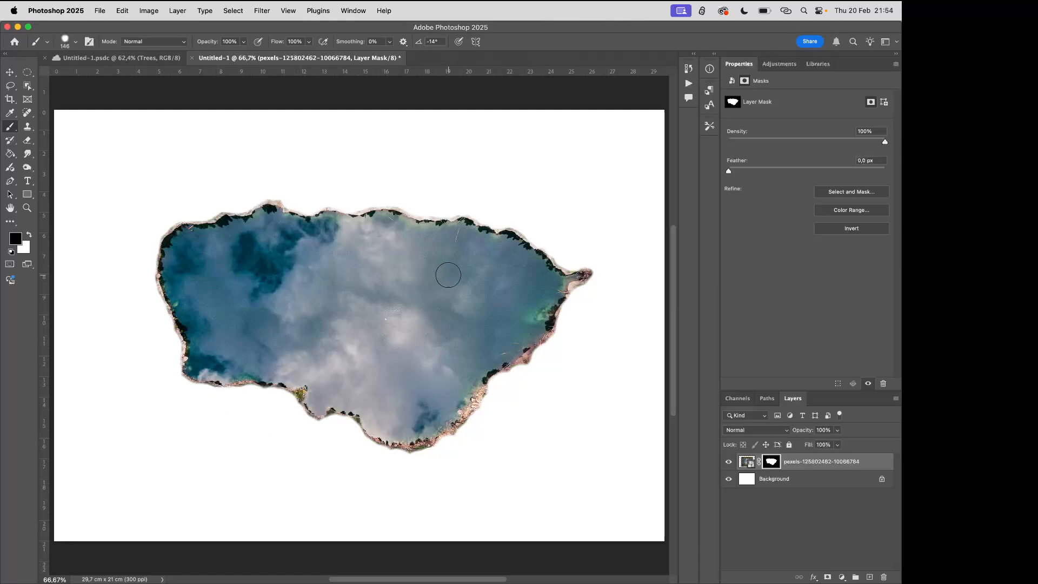
Rename the masked lake photo's layer to "Lake" and deselect it
double_click(825, 461)
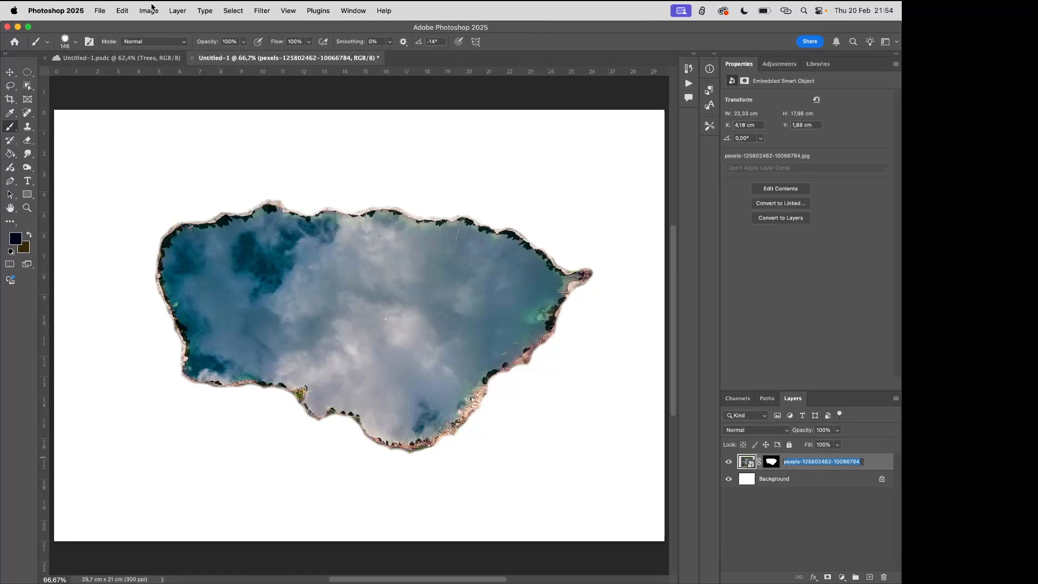
left_click(173, 11)
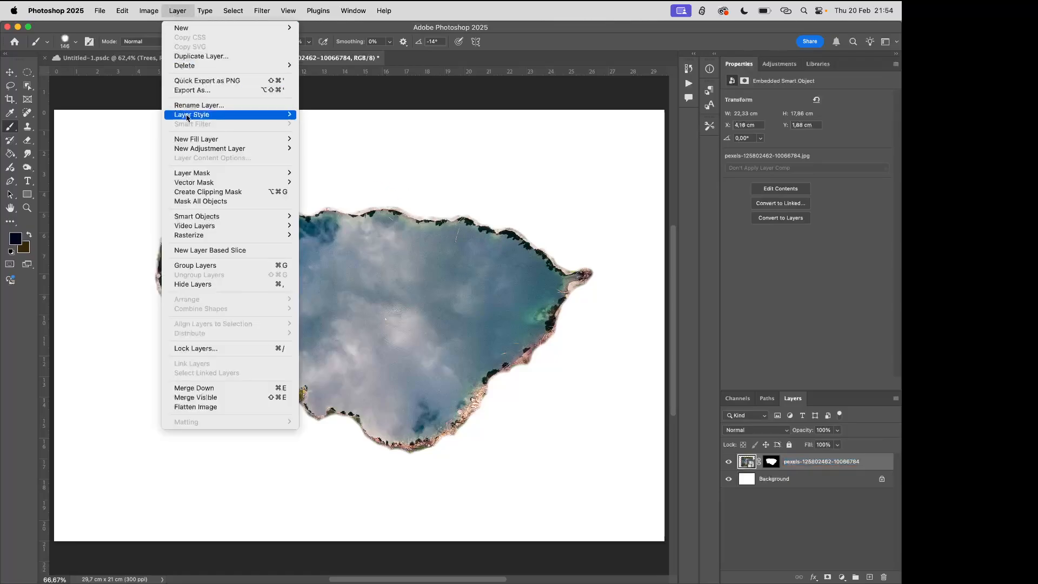
left_click(216, 105)
type("Lake")
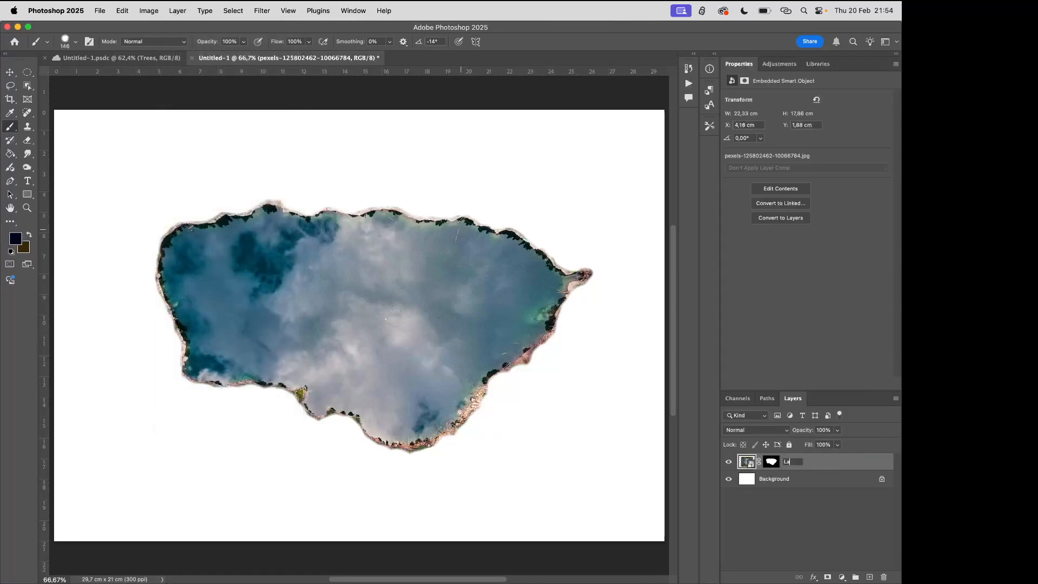
key("Return")
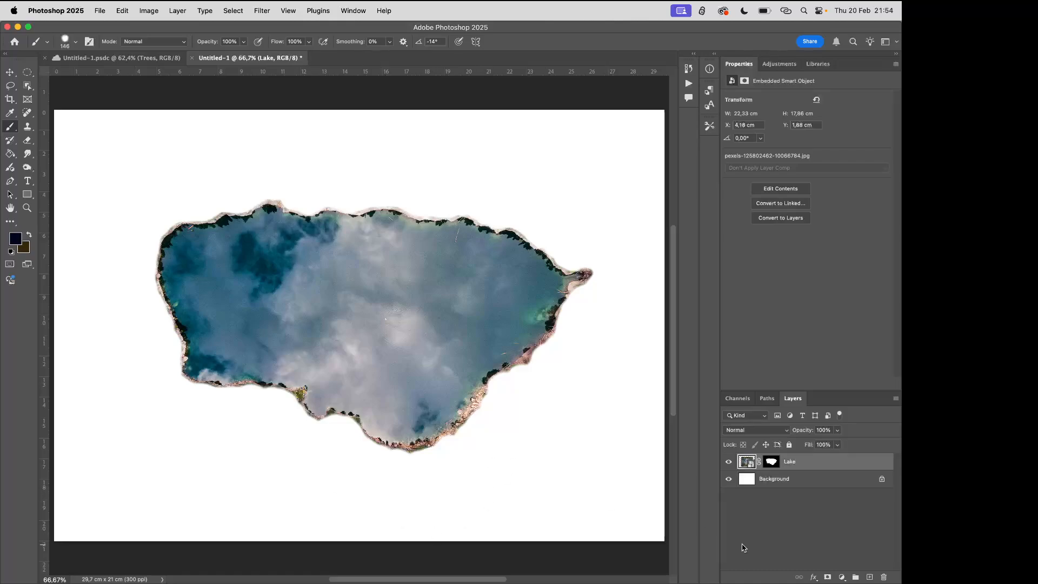
left_click(783, 522)
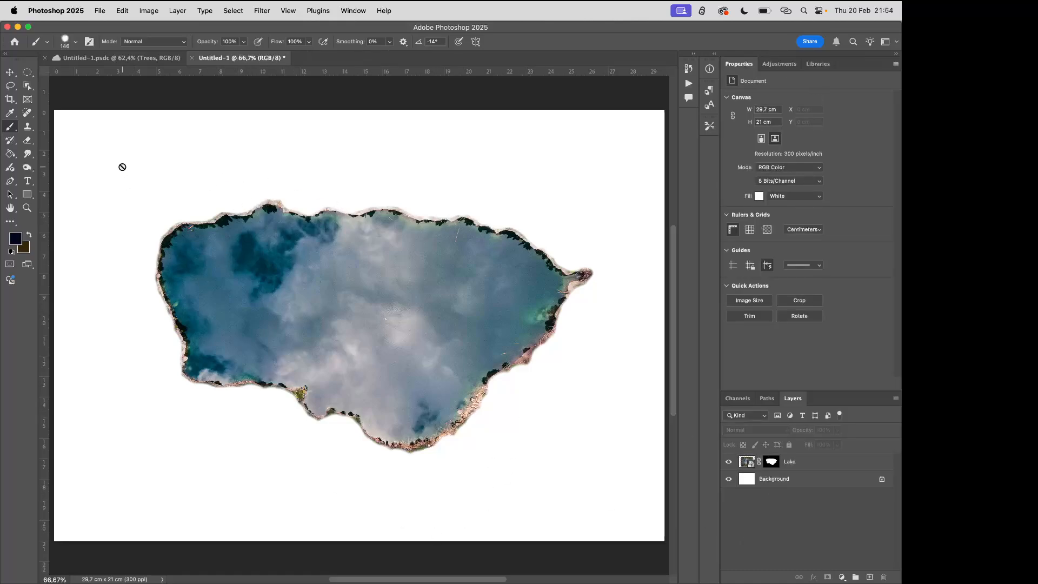
Place the misty forest photo (pexels-dephshot-9576367.jpg) from the tutorial folder as an embedded image
left_click(99, 12)
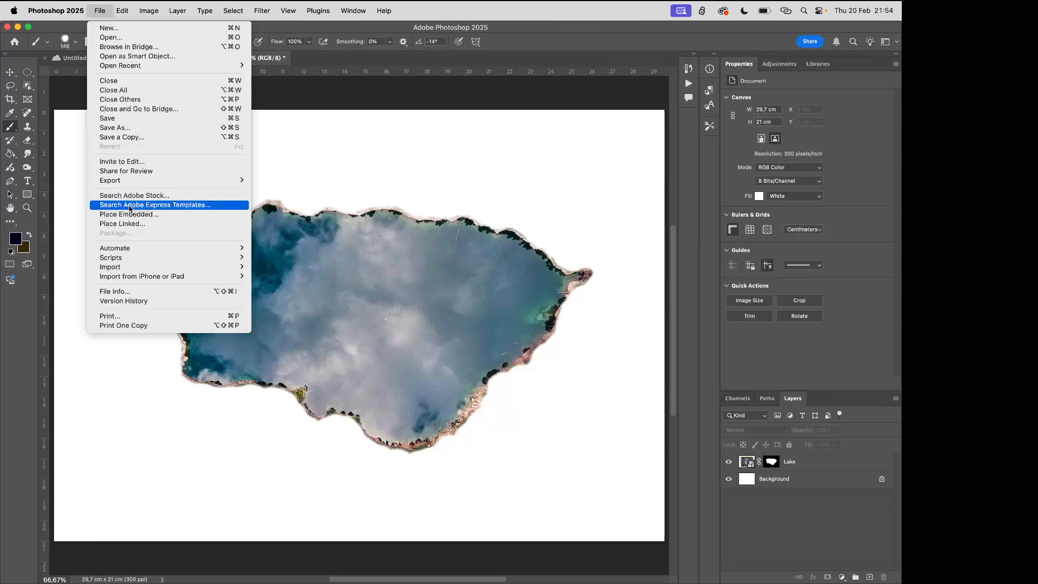
left_click(132, 213)
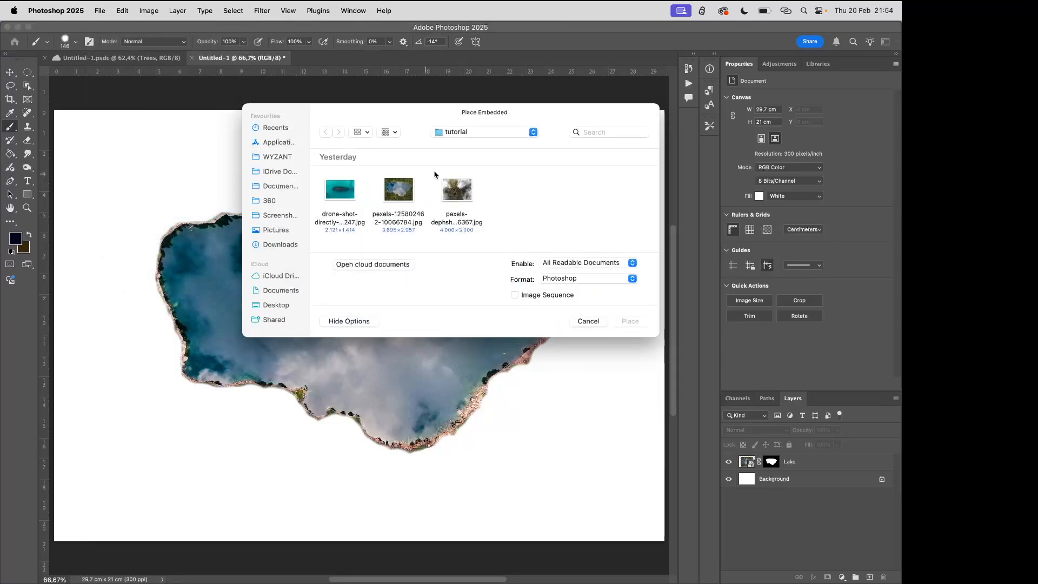
left_click(465, 193)
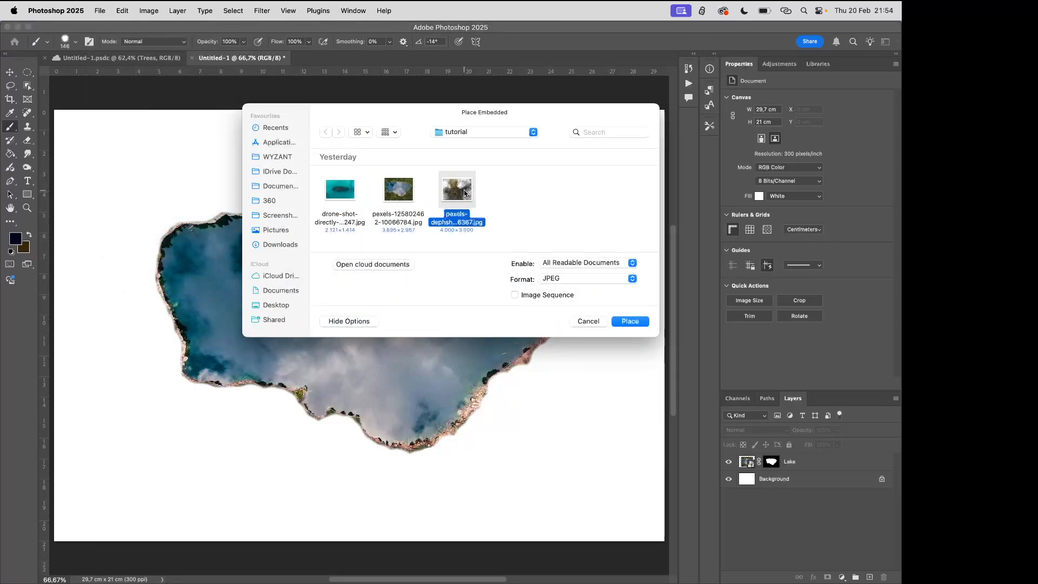
left_click(627, 321)
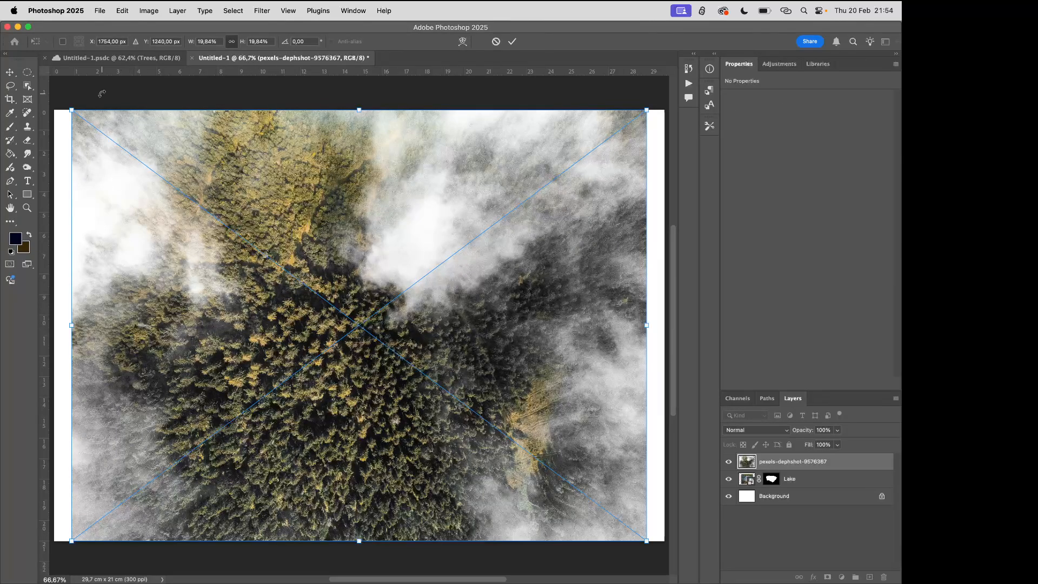
left_click(10, 73)
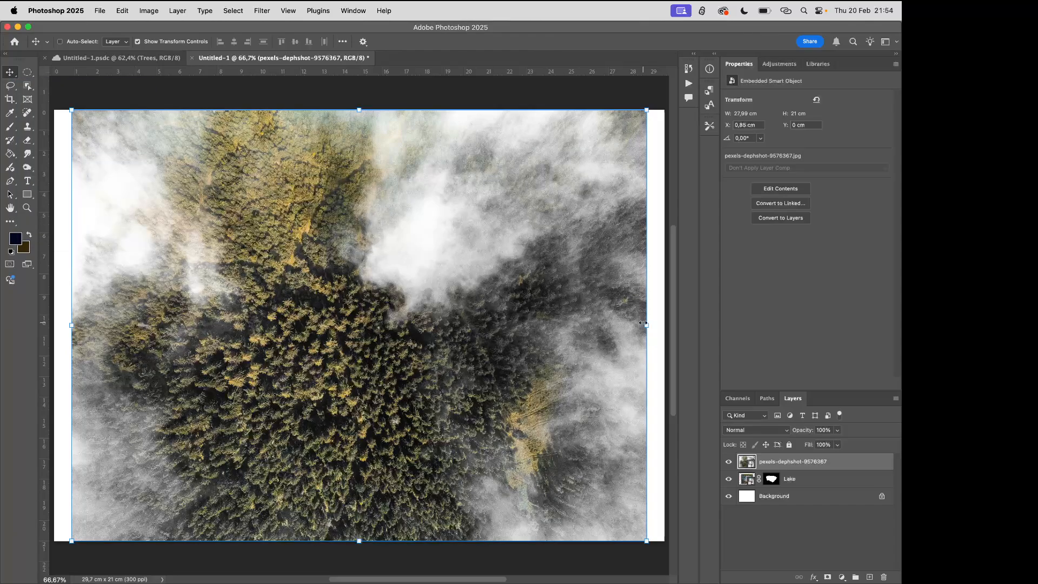
Scale the forest photo proportionally to span the full canvas width and move its layer below the Lake layer
left_click_drag(643, 323, 664, 324)
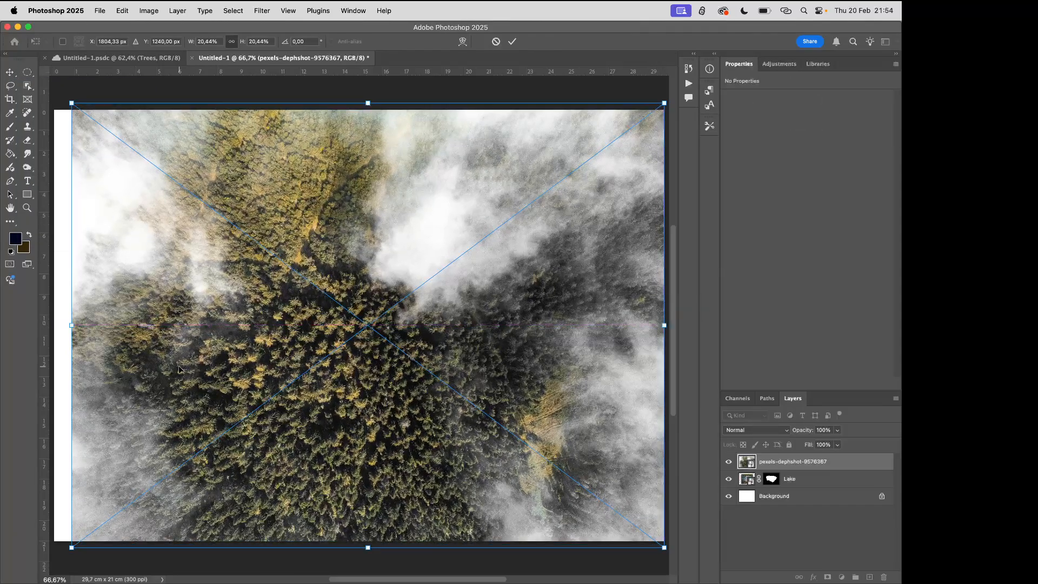
left_click_drag(74, 327, 54, 324)
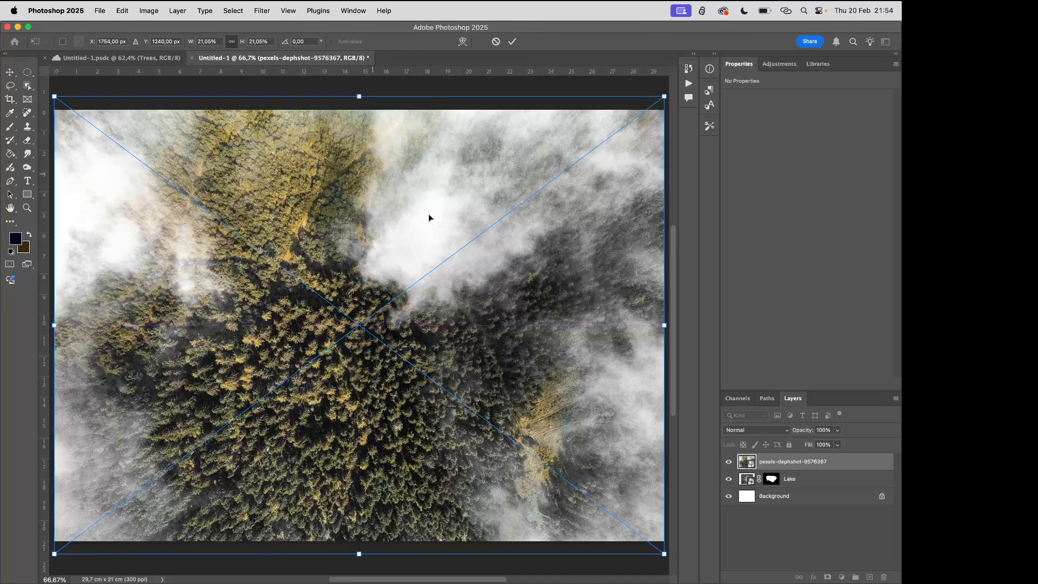
left_click(512, 41)
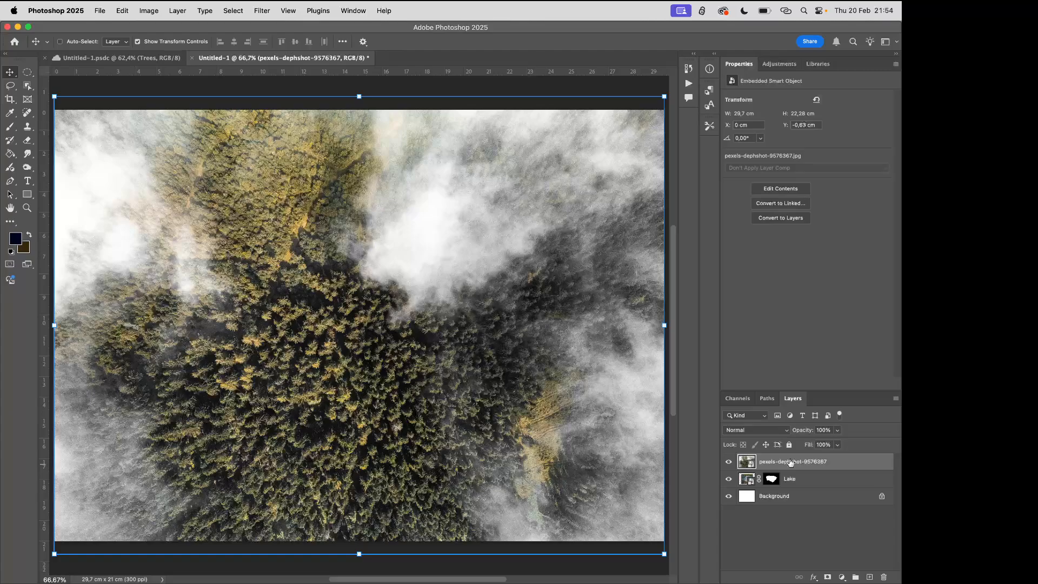
left_click_drag(790, 463, 789, 465)
left_click_drag(790, 479, 789, 485)
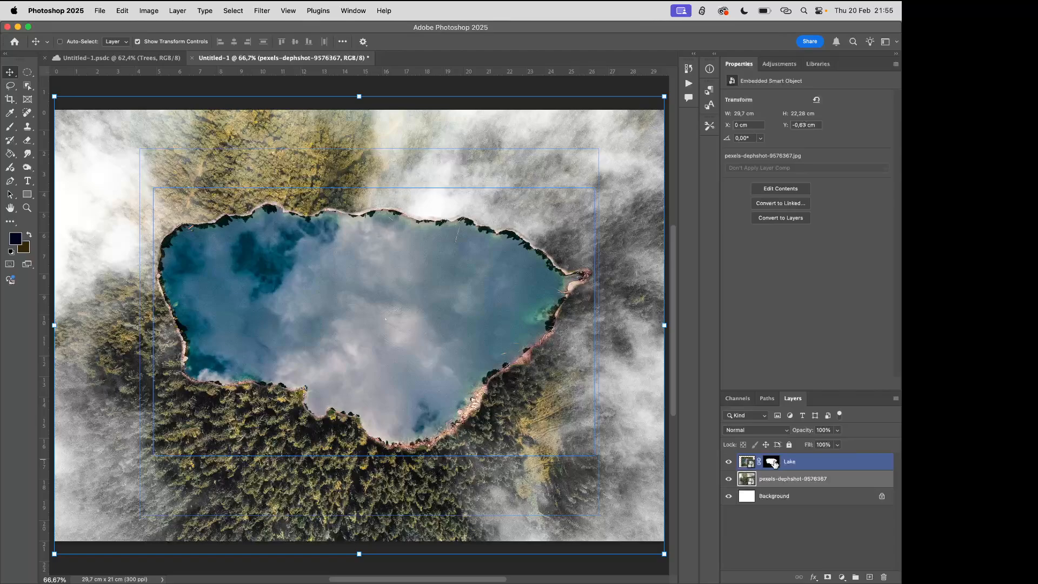
Target the Lake layer mask and set up a softer brush of about 236 px with 35% opacity
left_click(773, 463)
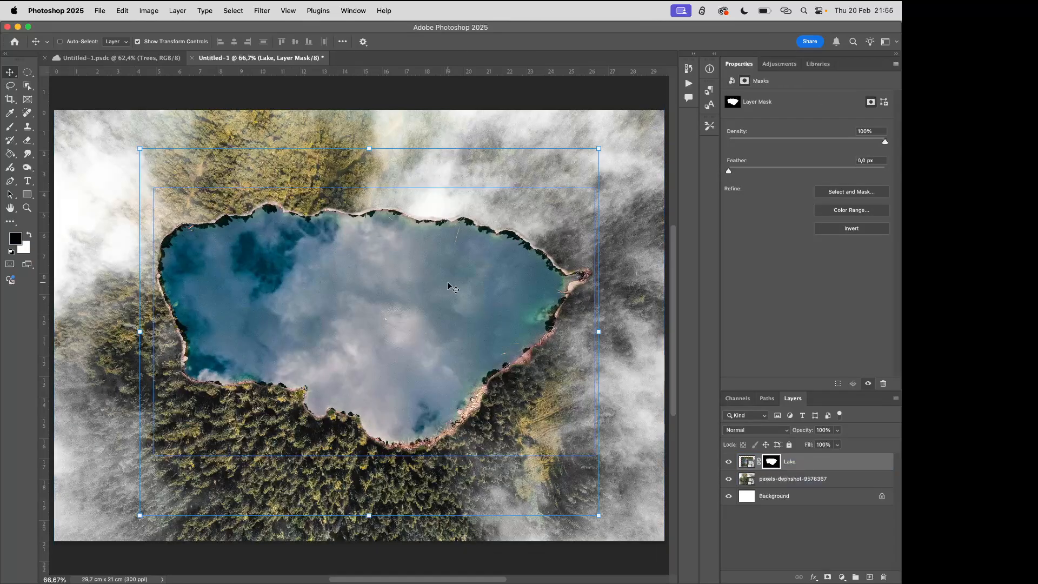
left_click(9, 128)
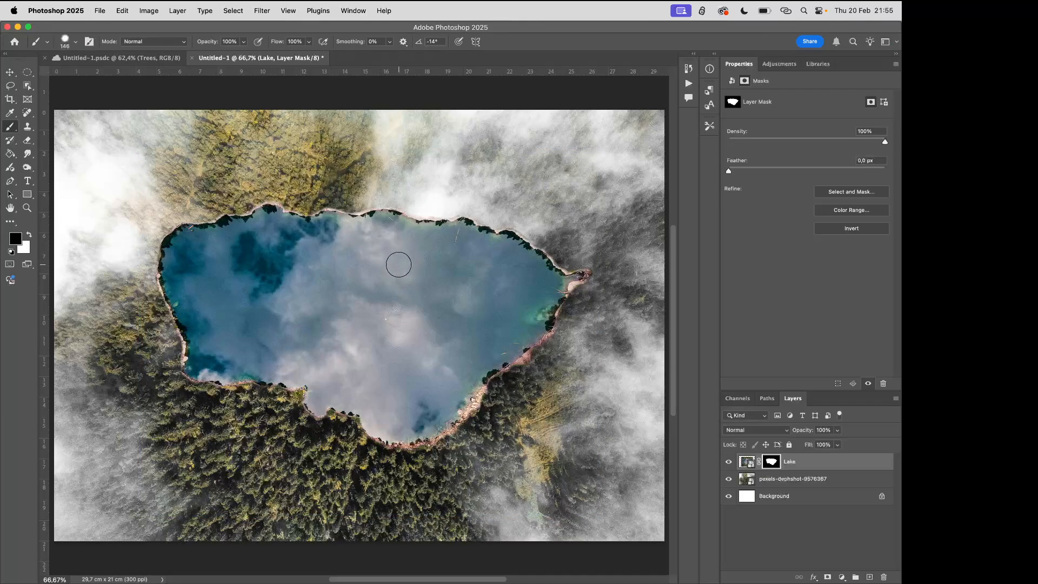
left_click(76, 42)
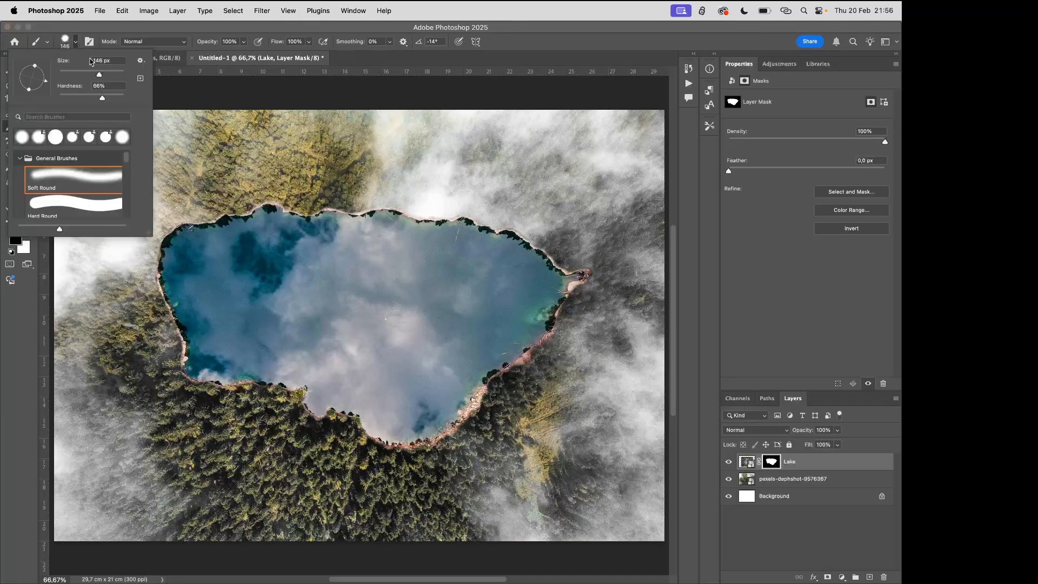
left_click_drag(100, 76, 108, 74)
left_click_drag(102, 99, 82, 100)
key("Return")
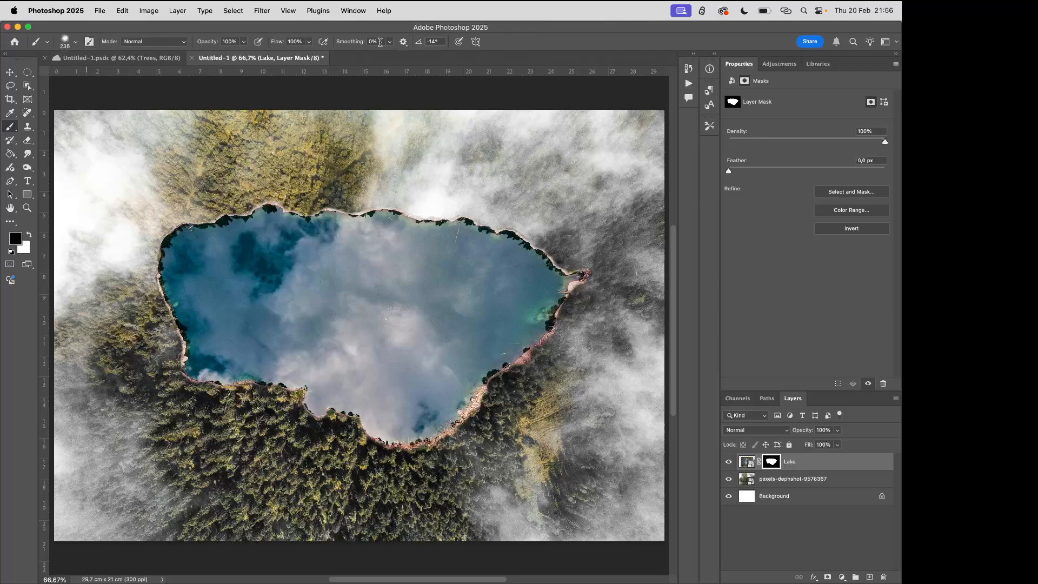
left_click(244, 42)
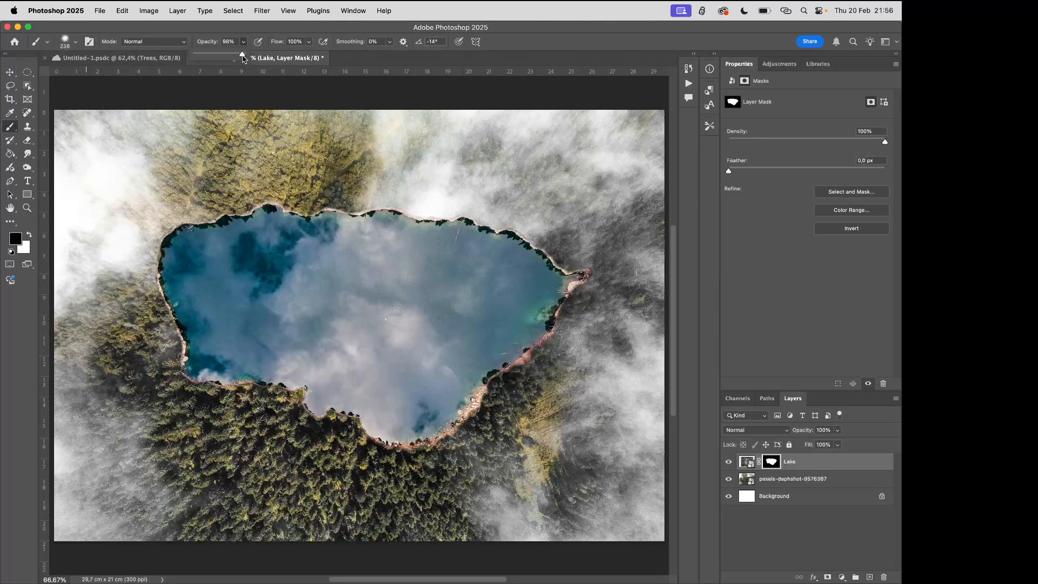
left_click_drag(242, 56, 211, 56)
left_click(243, 43)
left_click(244, 43)
left_click(244, 42)
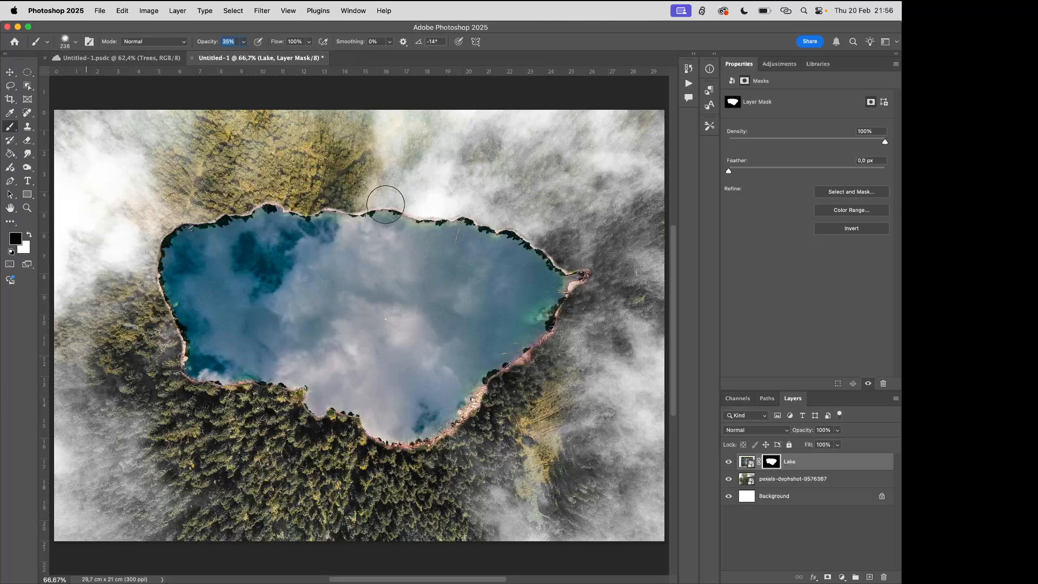
Paint black on the Lake mask to blend the middle of the upper shoreline into the mist, and touch it up with white
left_click(386, 215)
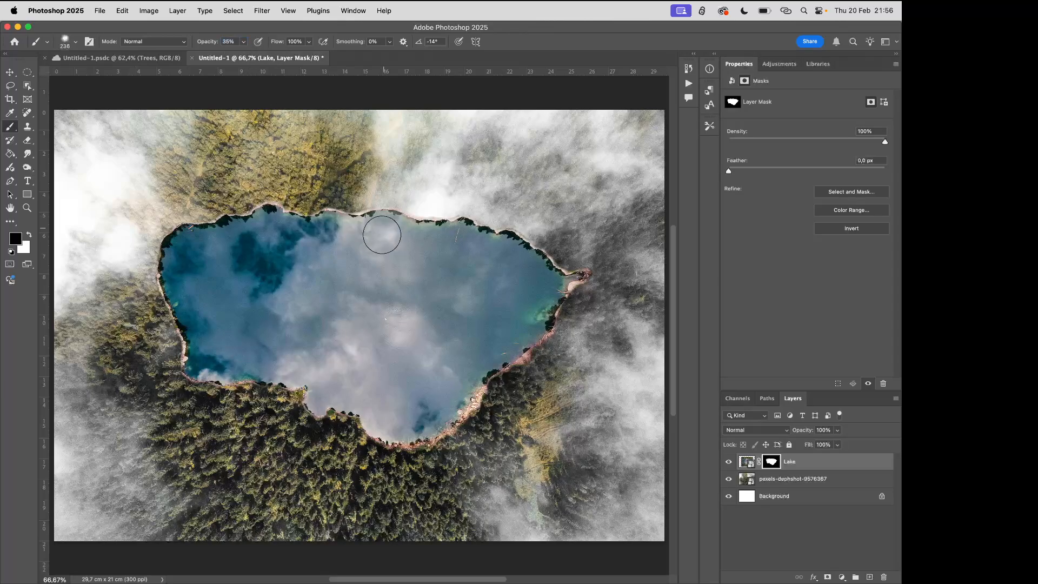
scroll(397, 236, "down", 1)
left_click_drag(401, 217, 397, 250)
scroll(396, 235, "up", 1)
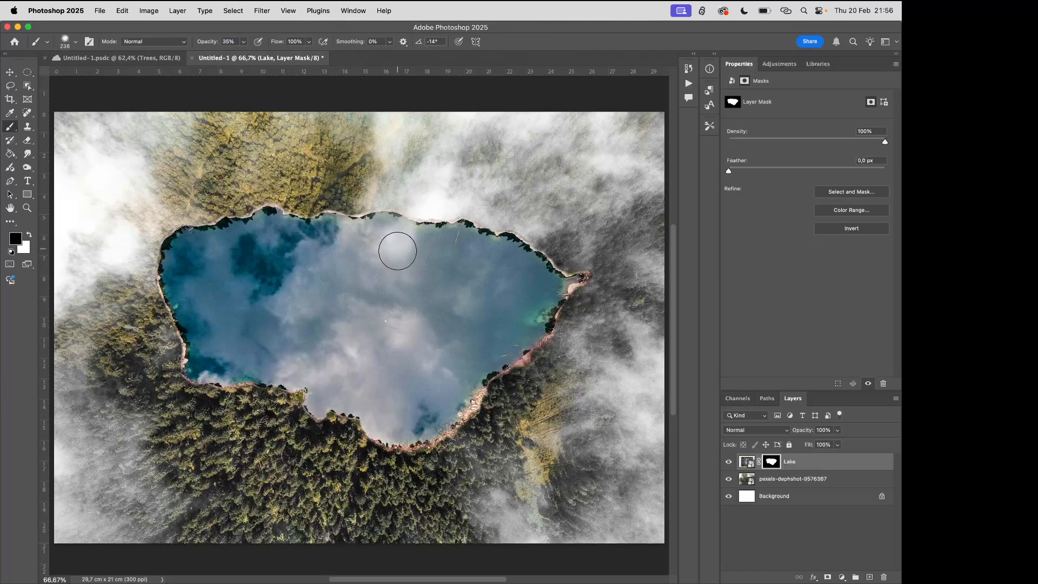
scroll(400, 254, "down", 1)
mouse_move(427, 215)
left_mouse_down()
mouse_move(466, 209)
mouse_move(459, 229)
mouse_move(472, 242)
mouse_move(495, 216)
mouse_move(497, 245)
mouse_move(504, 230)
mouse_move(535, 228)
mouse_move(490, 225)
mouse_move(485, 234)
mouse_move(466, 211)
mouse_move(422, 223)
mouse_move(421, 205)
mouse_move(386, 192)
mouse_move(359, 207)
mouse_move(422, 181)
mouse_move(364, 201)
mouse_move(357, 191)
mouse_move(435, 205)
mouse_move(363, 225)
mouse_move(376, 229)
mouse_move(308, 221)
mouse_move(363, 218)
mouse_move(355, 225)
mouse_move(355, 184)
mouse_move(353, 221)
left_mouse_up()
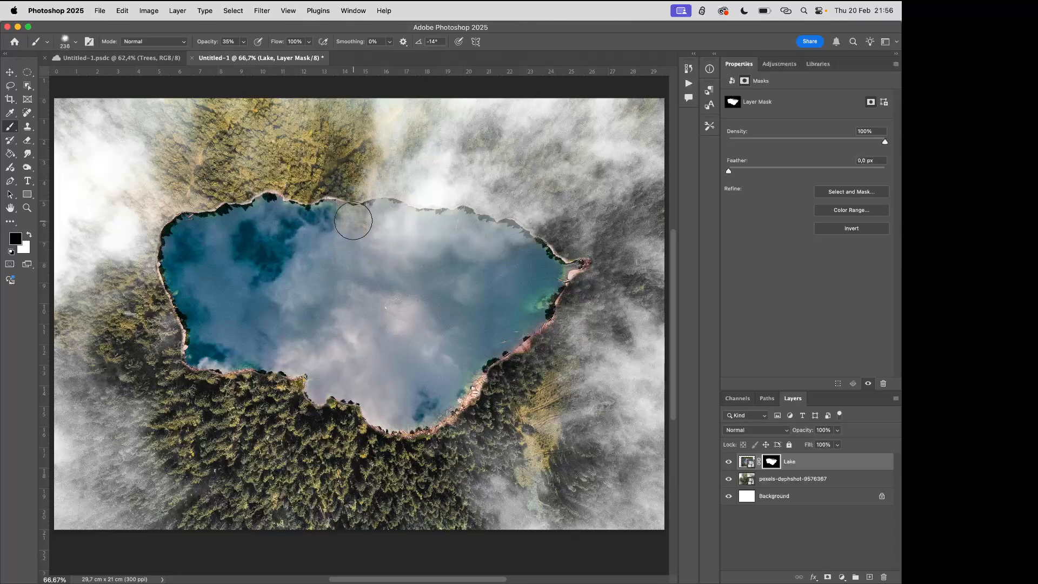
left_click(29, 235)
mouse_move(309, 235)
left_mouse_down()
mouse_move(347, 216)
mouse_move(336, 216)
mouse_move(357, 221)
left_mouse_up()
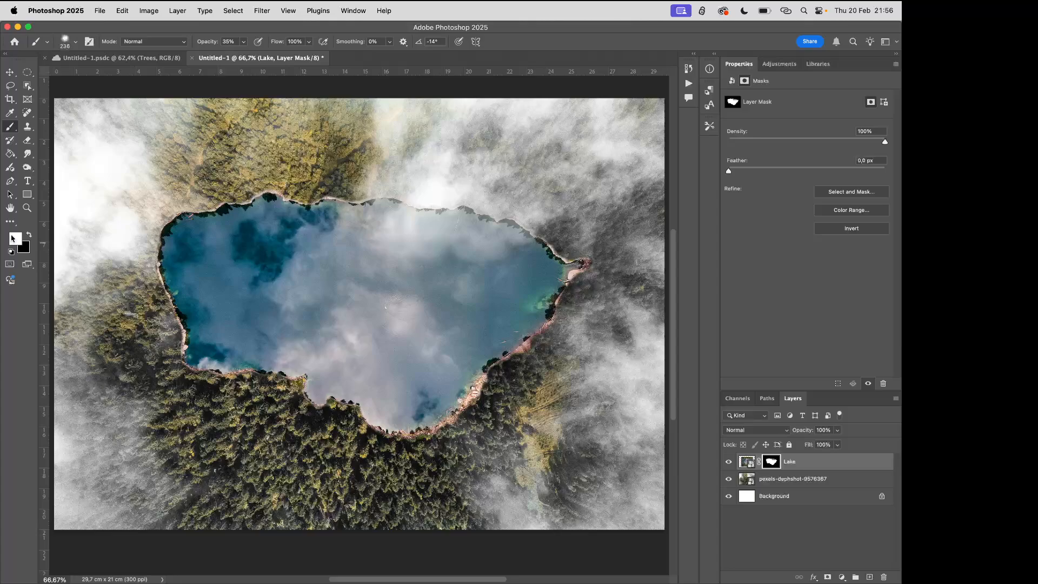
Fade the lake's upper-right and left shorelines with black on the mask, and restore part of the upper-left edge with white
left_click(29, 235)
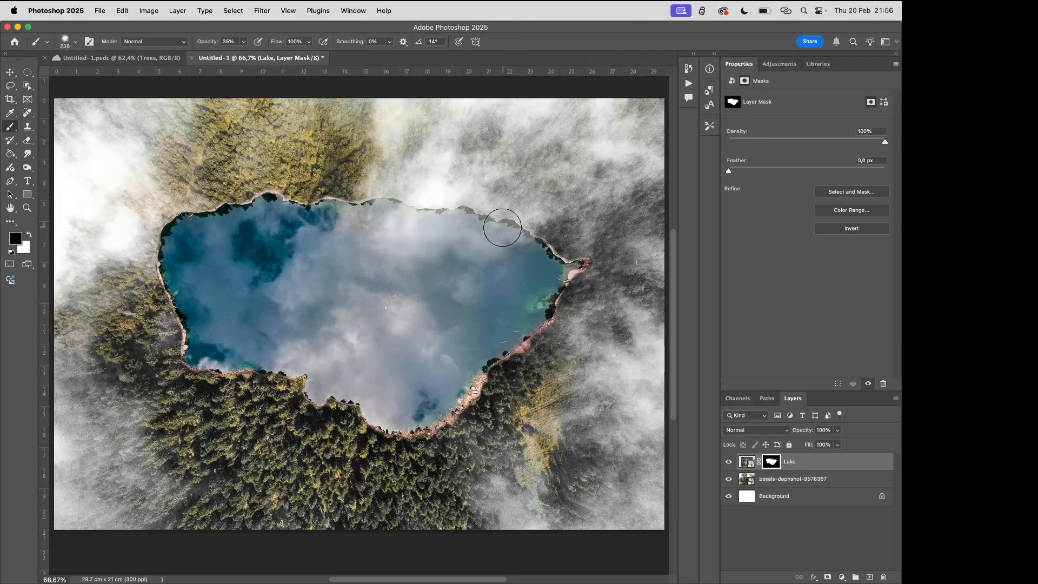
mouse_move(468, 245)
left_mouse_down()
mouse_move(455, 272)
mouse_move(511, 216)
mouse_move(544, 226)
left_mouse_up()
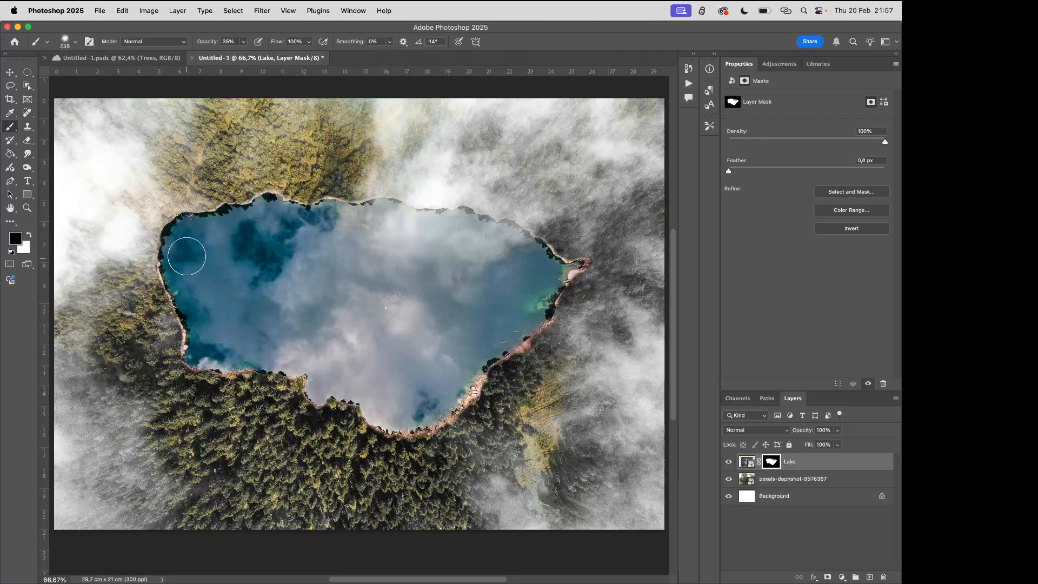
mouse_move(161, 252)
left_mouse_down()
mouse_move(179, 272)
mouse_move(169, 280)
mouse_move(185, 281)
mouse_move(169, 238)
mouse_move(190, 226)
mouse_move(175, 211)
mouse_move(210, 228)
mouse_move(152, 224)
mouse_move(156, 250)
mouse_move(174, 259)
mouse_move(152, 294)
mouse_move(146, 247)
left_mouse_up()
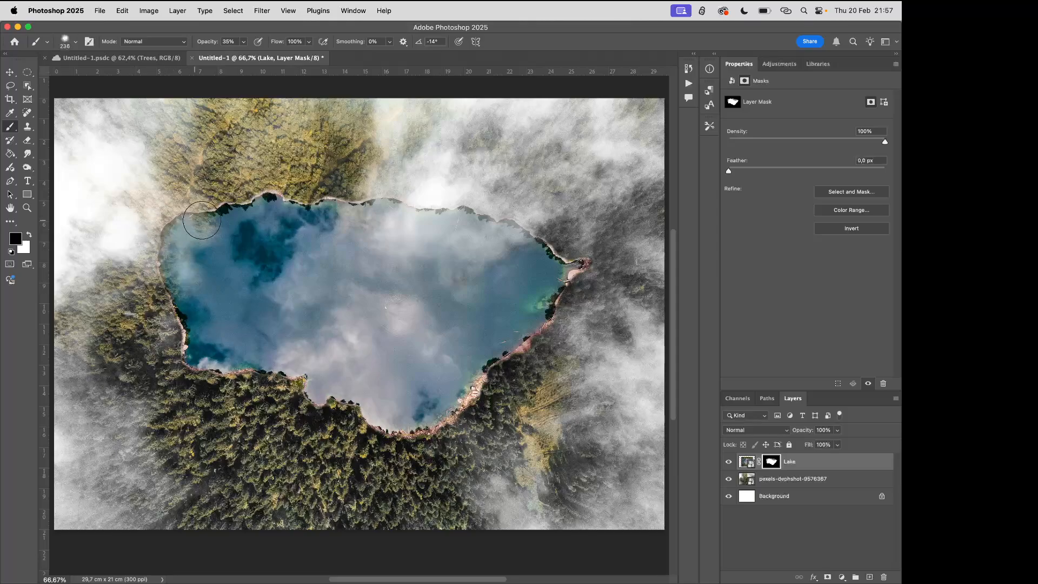
left_click(29, 233)
mouse_move(218, 217)
left_mouse_down()
mouse_move(206, 236)
mouse_move(212, 252)
mouse_move(213, 221)
left_mouse_up()
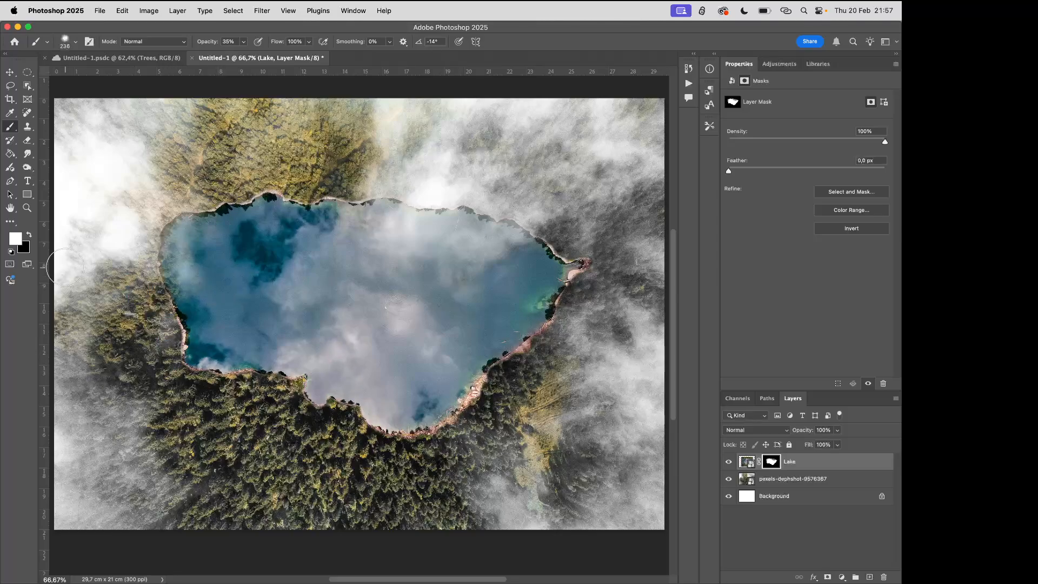
Paint black on the Lake mask along the upper-left, right and lower shorelines to blend them into the forest
left_click(30, 236)
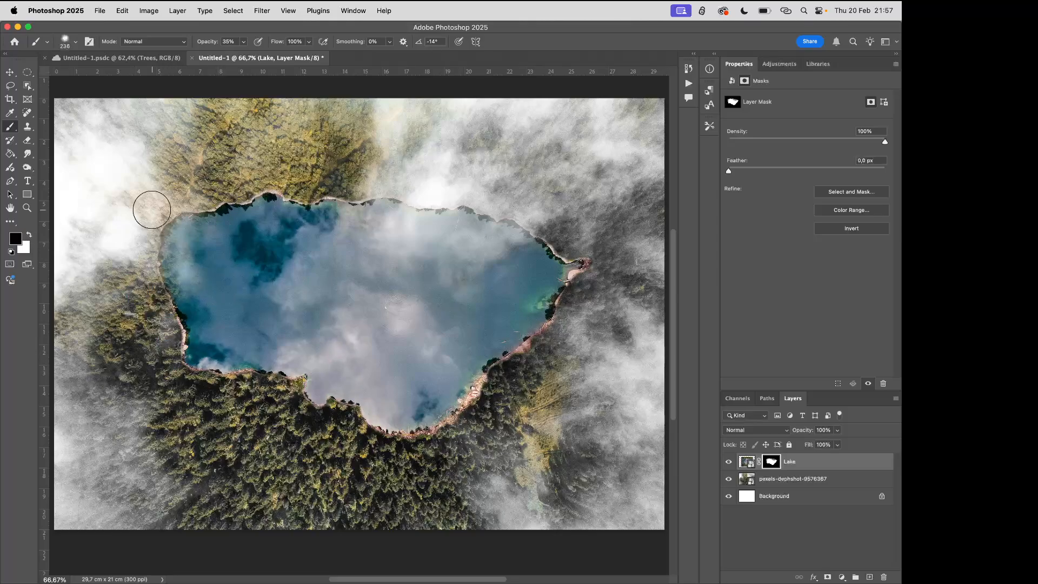
mouse_move(226, 203)
left_mouse_down()
mouse_move(266, 181)
mouse_move(336, 191)
left_mouse_up()
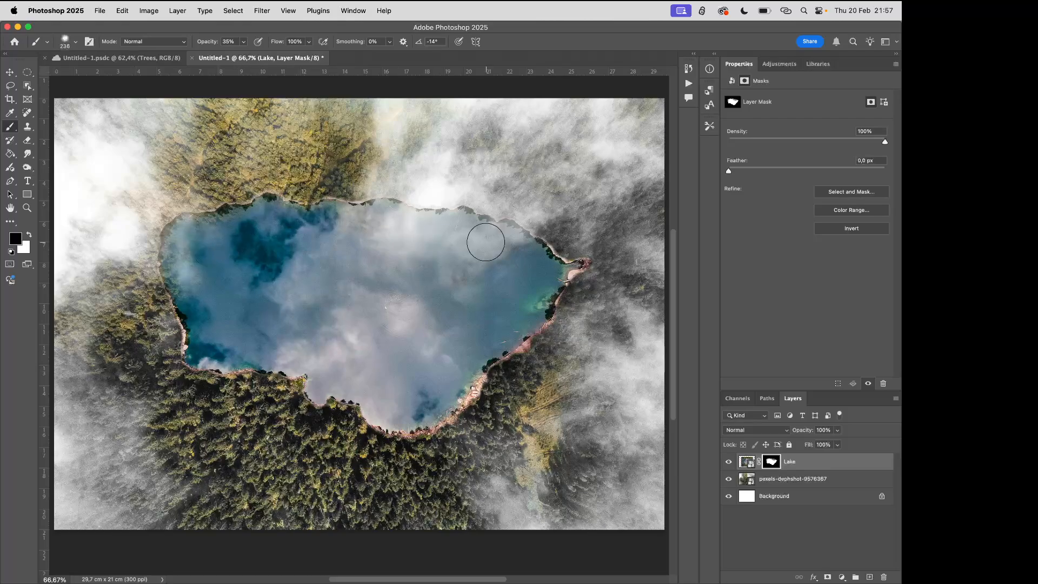
mouse_move(514, 214)
left_mouse_down()
mouse_move(577, 270)
mouse_move(573, 302)
mouse_move(490, 373)
mouse_move(482, 401)
left_mouse_up()
mouse_move(464, 449)
left_mouse_down()
mouse_move(366, 429)
mouse_move(411, 443)
mouse_move(492, 387)
left_mouse_up()
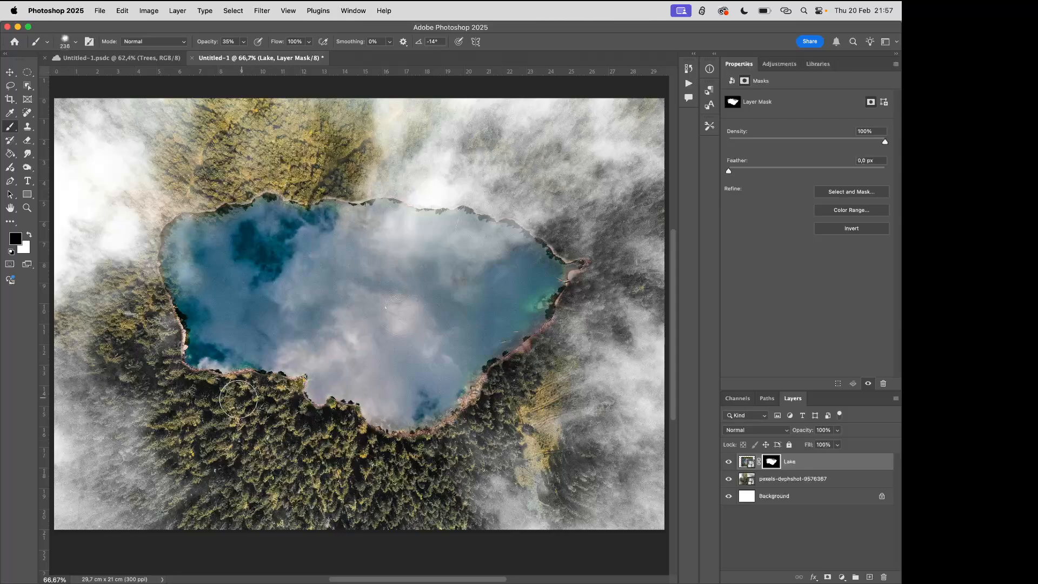
mouse_move(208, 380)
left_mouse_down()
mouse_move(181, 361)
mouse_move(280, 382)
left_mouse_up()
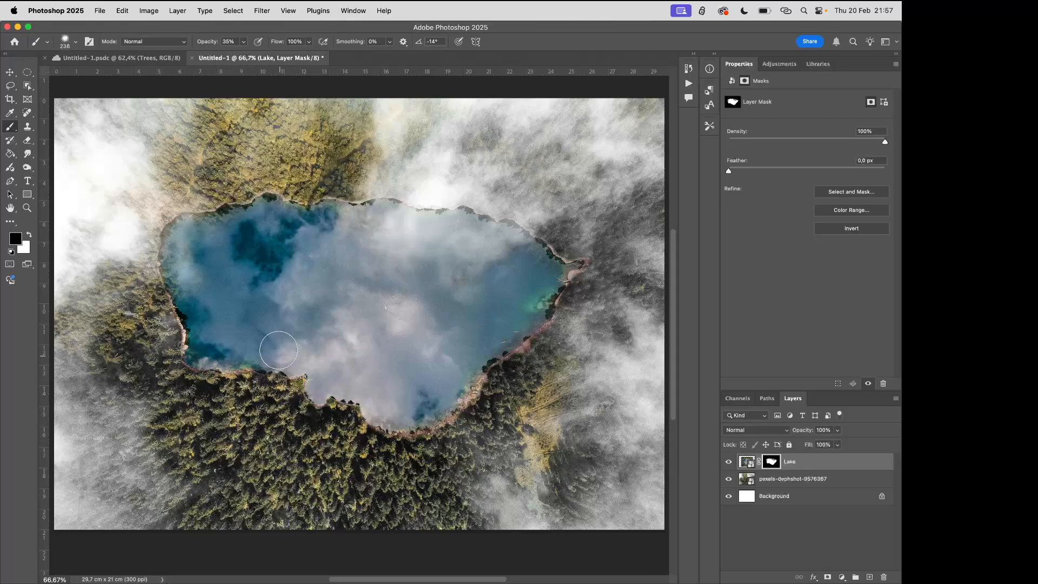
key("x")
Rename the forest photo's layer to "Trees" and deselect it
left_click(782, 481)
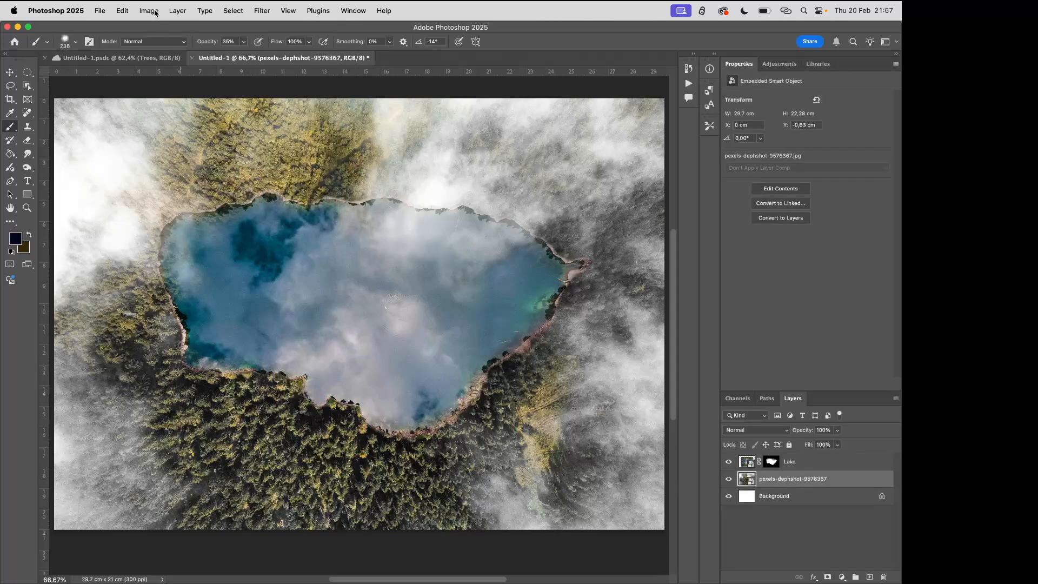
left_click(178, 10)
left_click(210, 106)
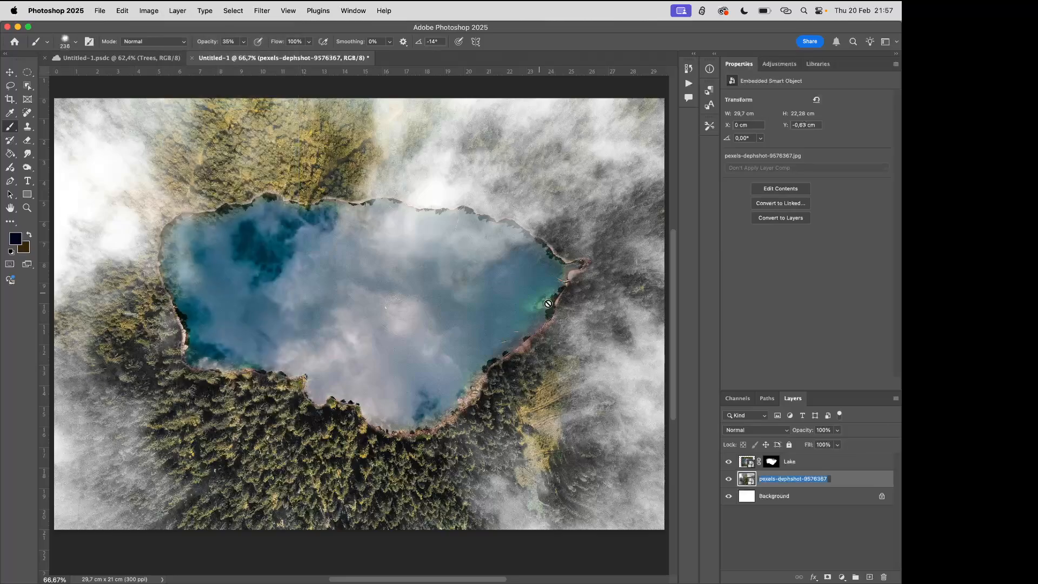
type("Trees")
key("Return")
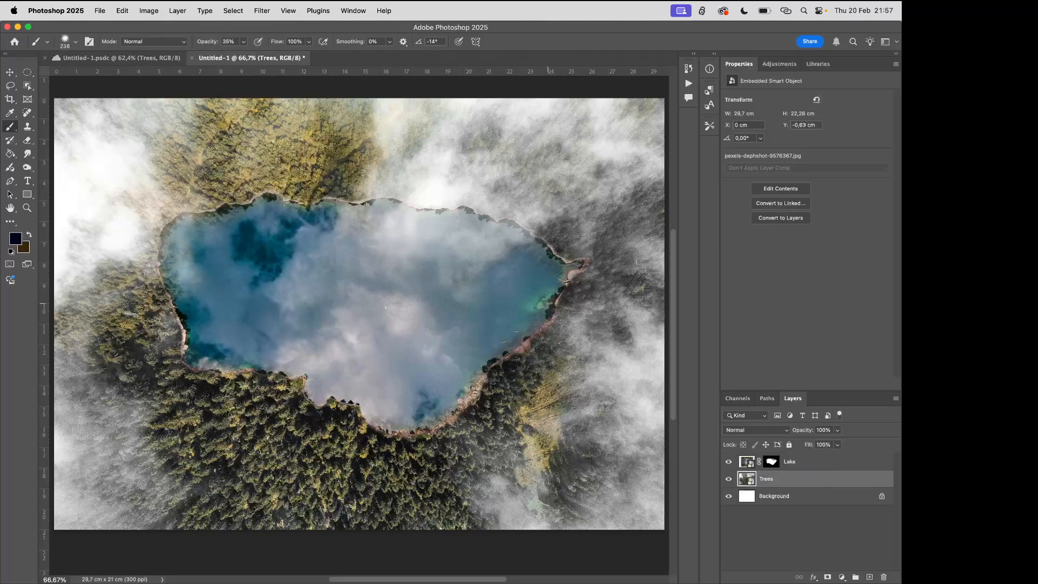
left_click(779, 528)
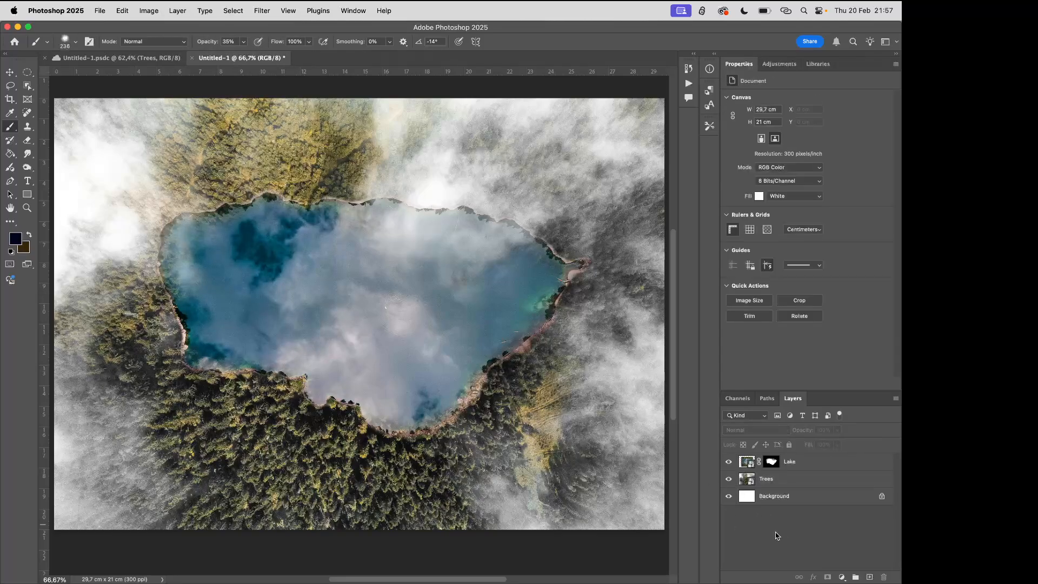
Place the drone shot of the sunken wreck as an embedded photo directly above the Lake layer
left_click(813, 464)
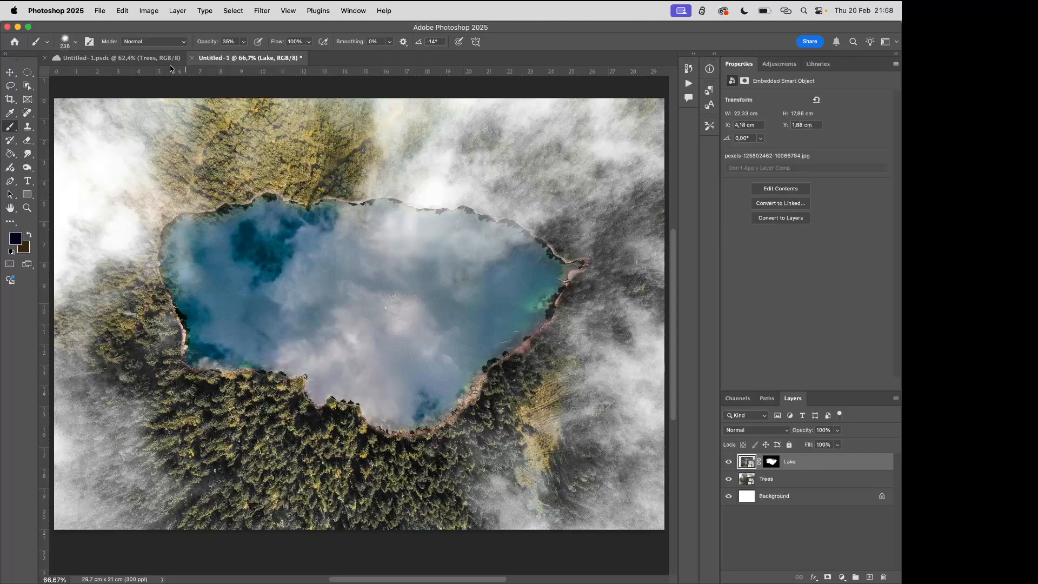
left_click(98, 11)
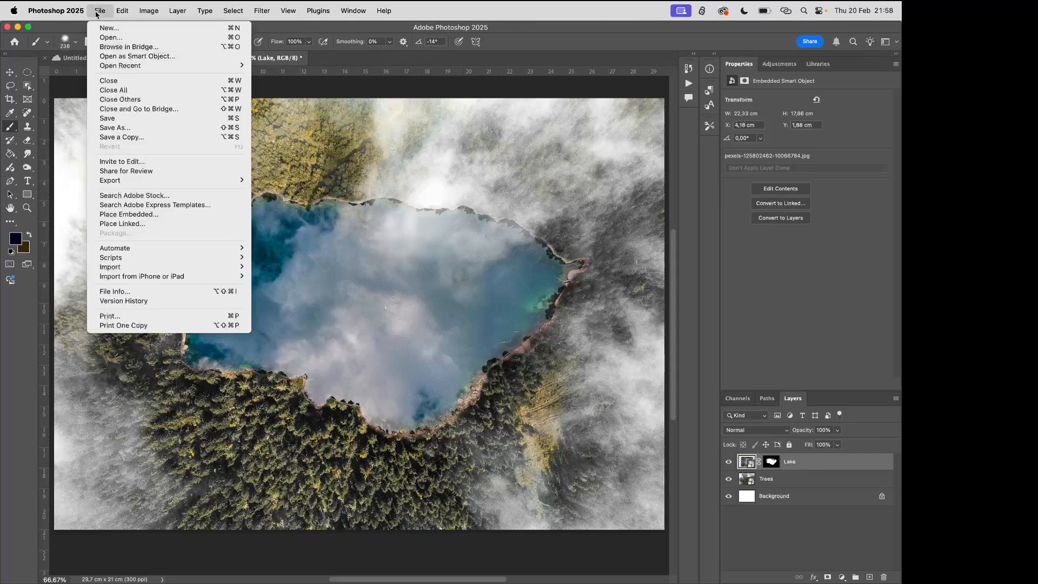
left_click(142, 216)
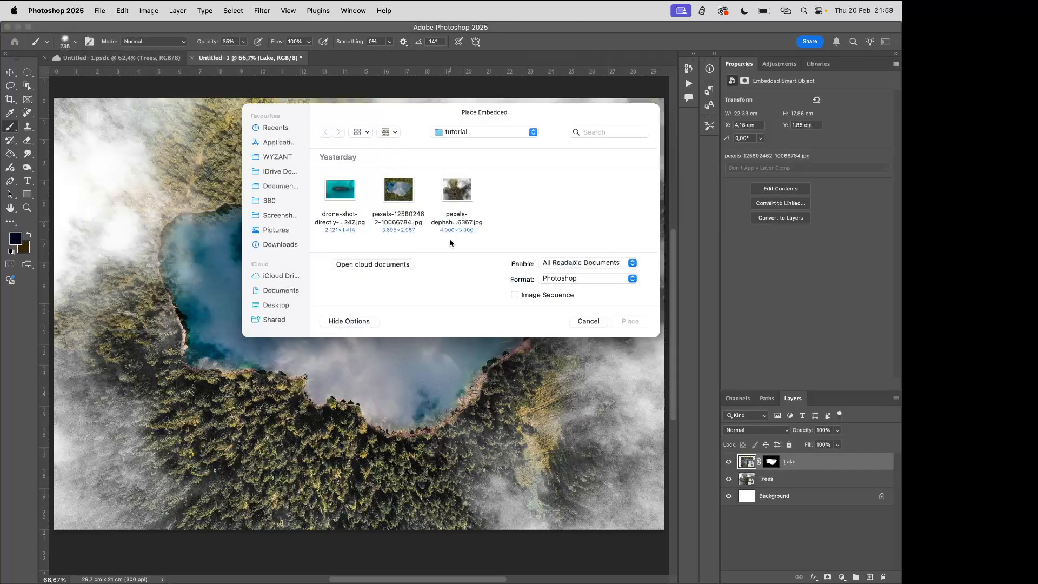
left_click(345, 196)
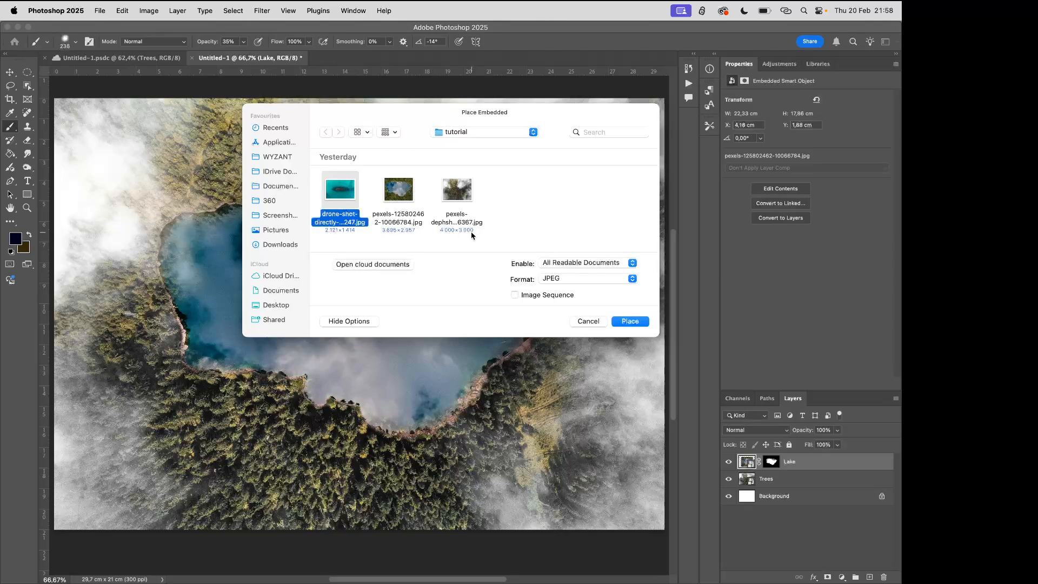
left_click(623, 322)
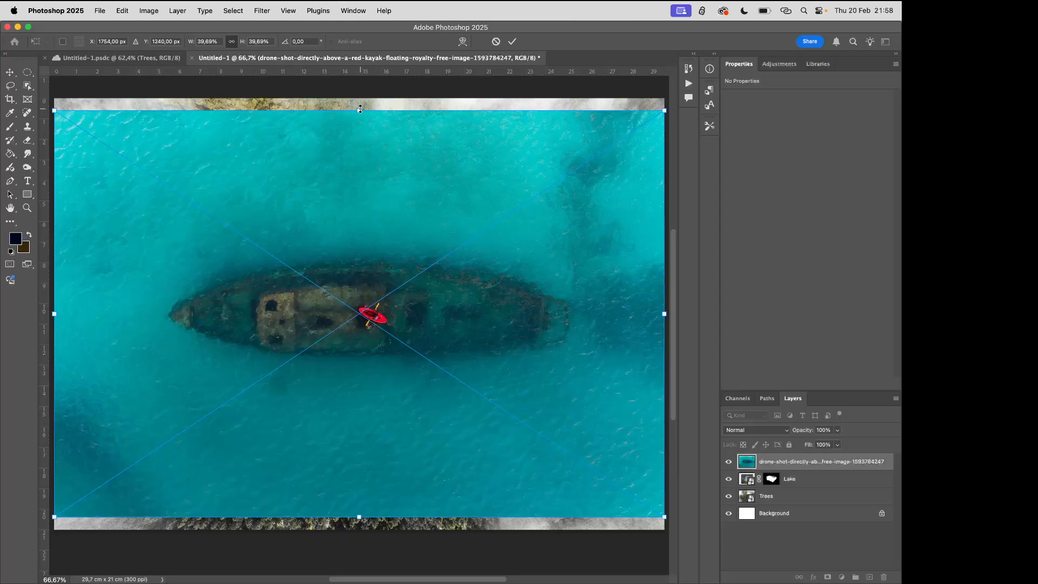
Scale the placed wreck photo to about 12.93% and position the ship in the middle of the lake
left_click_drag(360, 108, 362, 349)
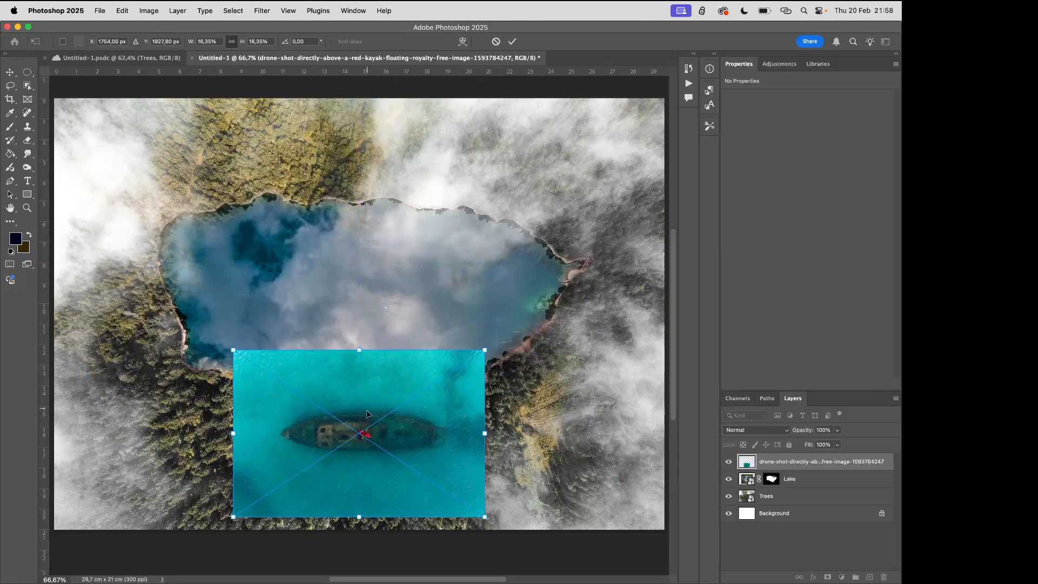
left_click_drag(366, 414, 361, 272)
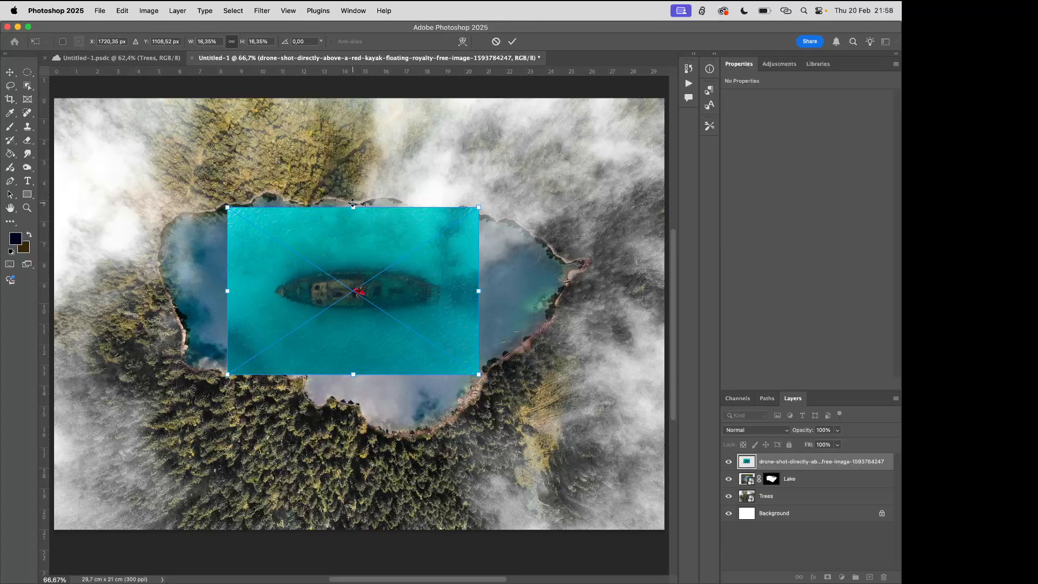
left_click_drag(353, 204, 352, 229)
left_click_drag(356, 307, 355, 297)
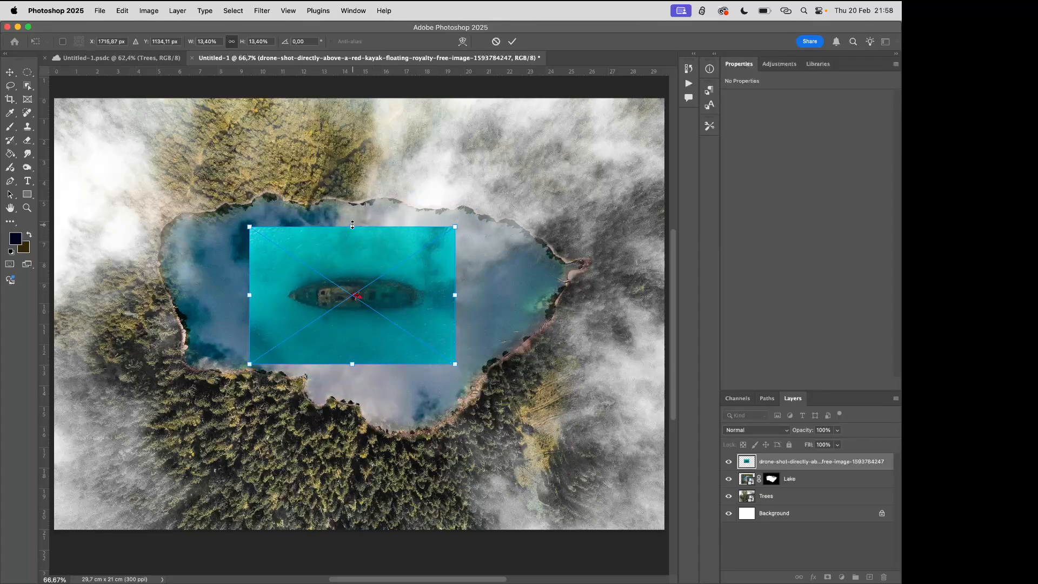
left_click_drag(352, 224, 352, 230)
left_click_drag(350, 299, 352, 294)
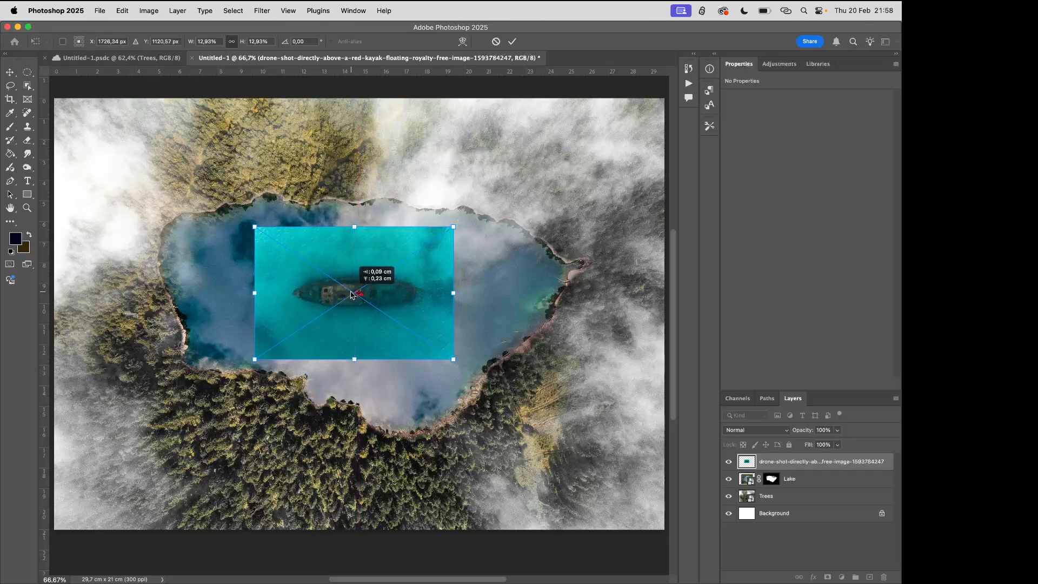
left_click(512, 41)
Lasso loosely around the ship with a margin of water and add a layer mask from that selection
key("b")
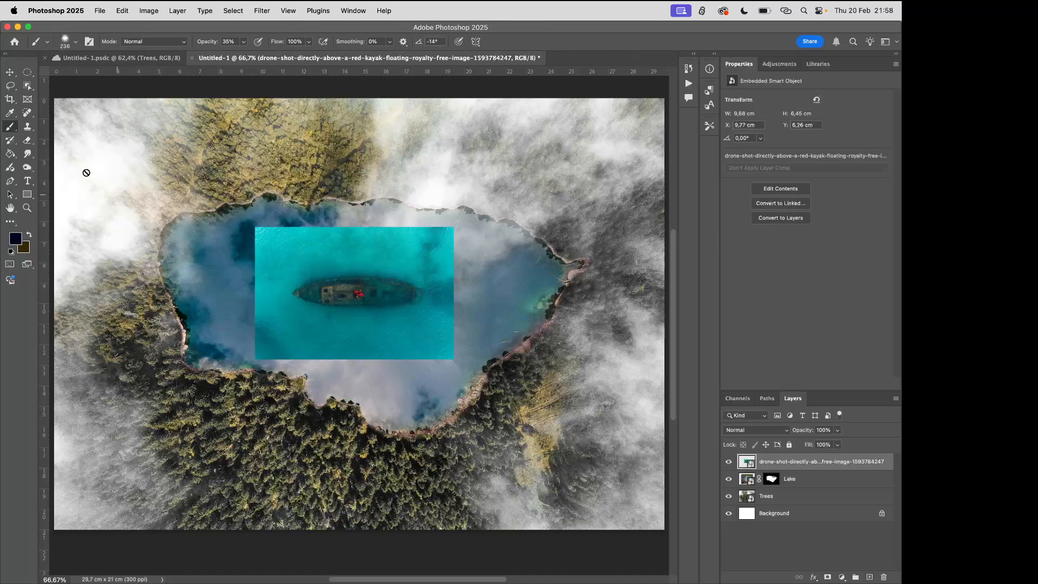
left_click(10, 86)
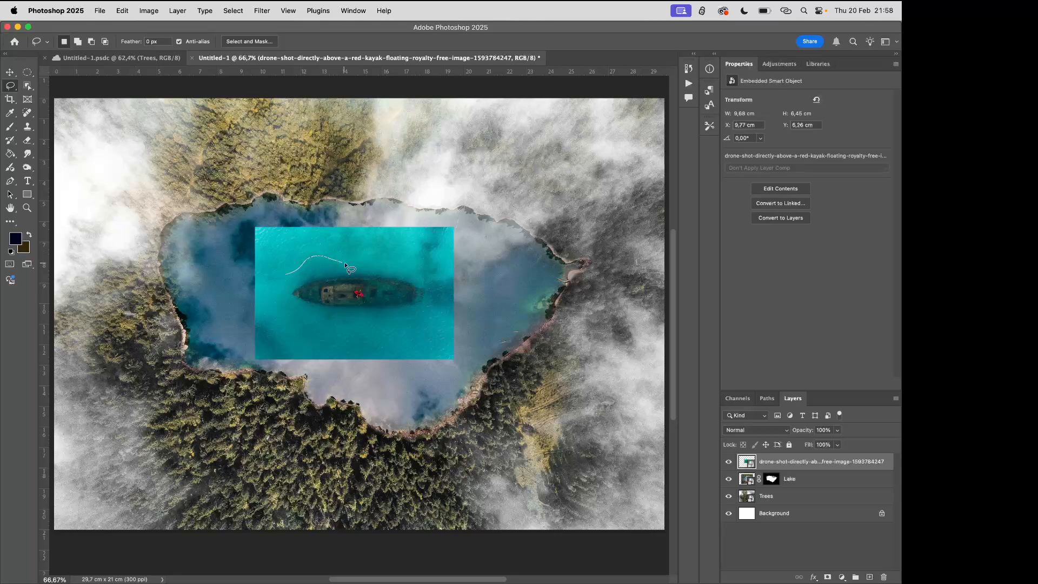
mouse_move(345, 262)
left_mouse_down()
mouse_move(392, 250)
mouse_move(442, 290)
mouse_move(409, 331)
mouse_move(373, 325)
left_mouse_up()
left_click_drag(275, 280, 288, 273)
left_click(827, 577)
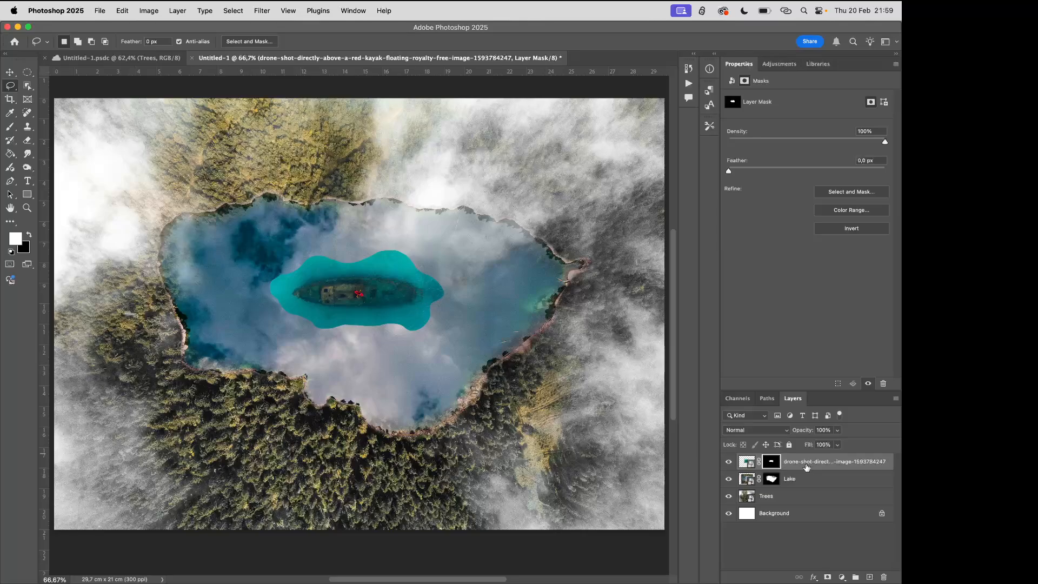
Add a Hue/Saturation adjustment layer above the wreck photo, try a hue of -124 and reset the hue to 0
left_click(843, 578)
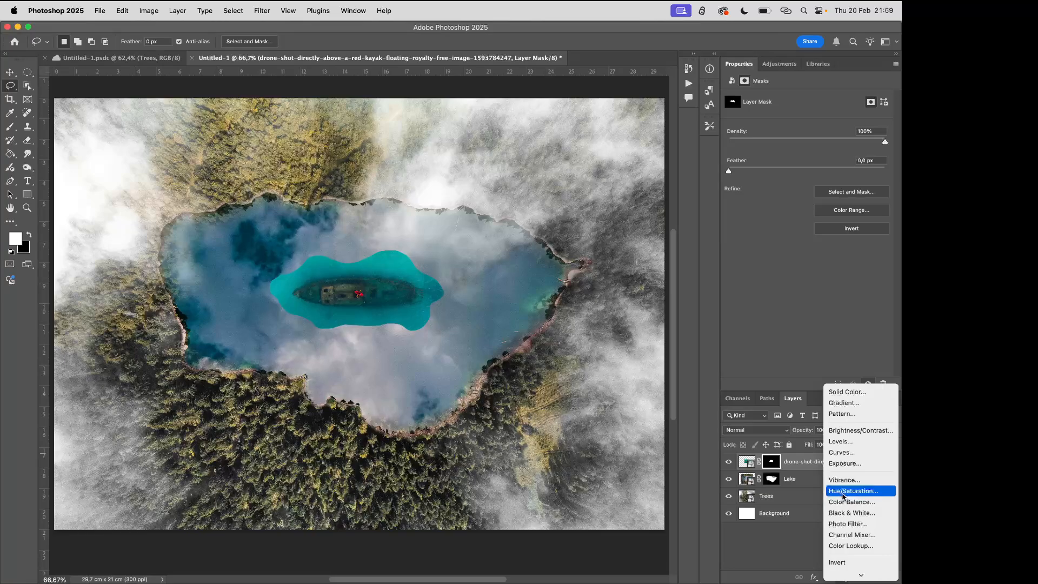
left_click(843, 492)
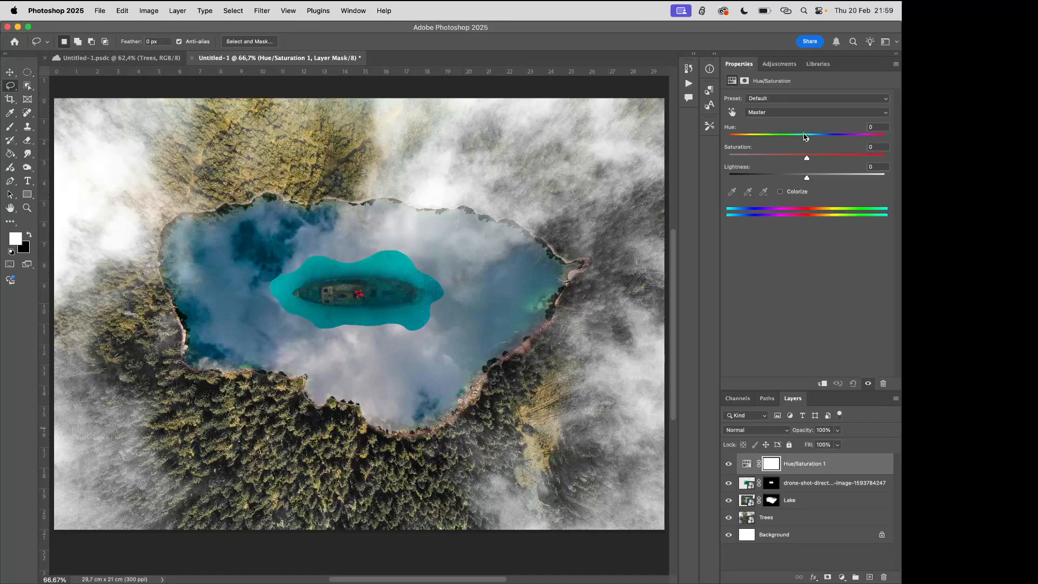
left_click_drag(806, 138, 747, 124)
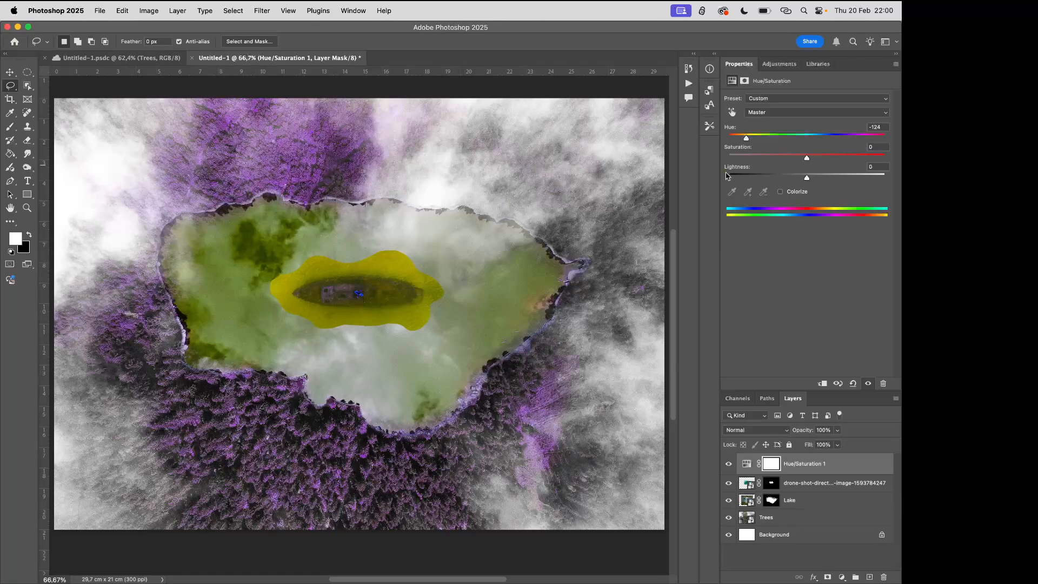
double_click(746, 138)
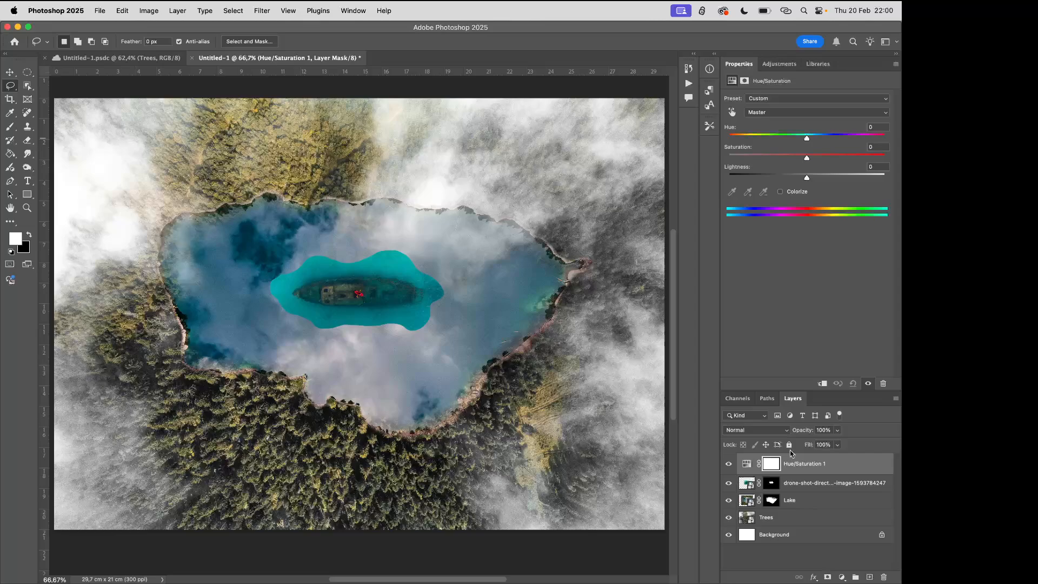
Clip the Hue/Saturation adjustment layer to the wreck photo layer beneath it
left_click(810, 467)
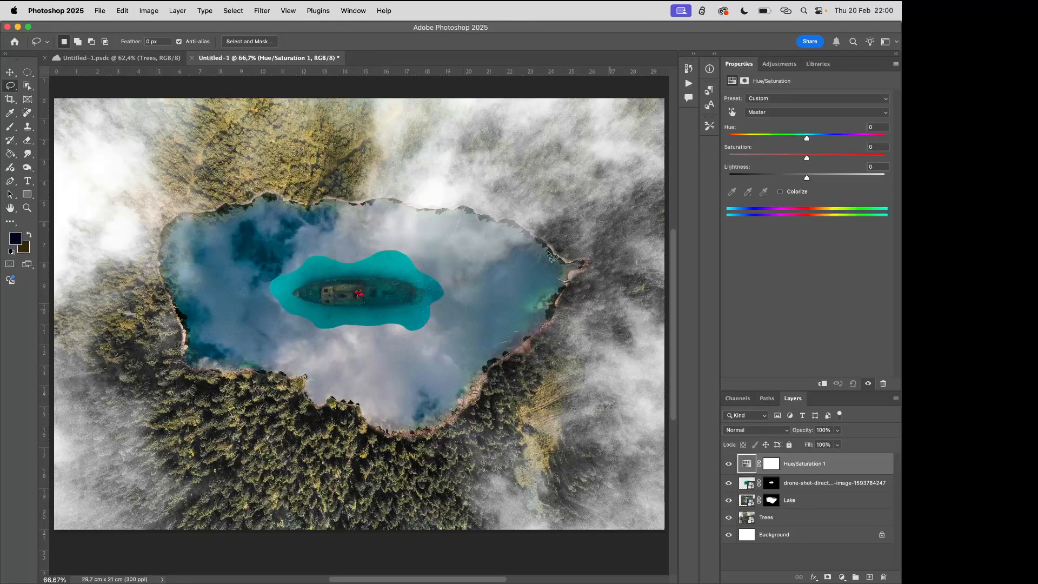
left_click(176, 11)
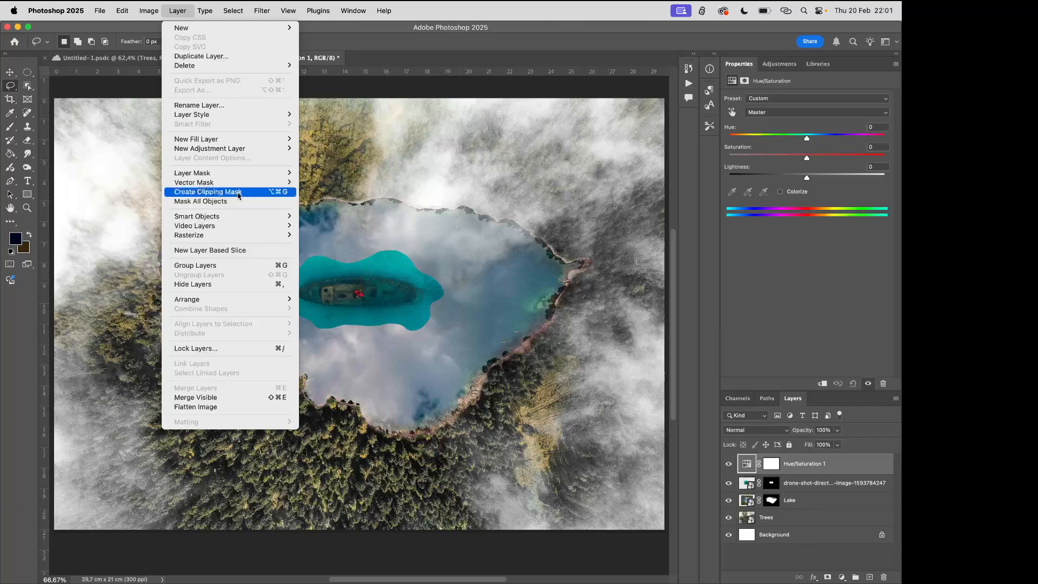
left_click(238, 194)
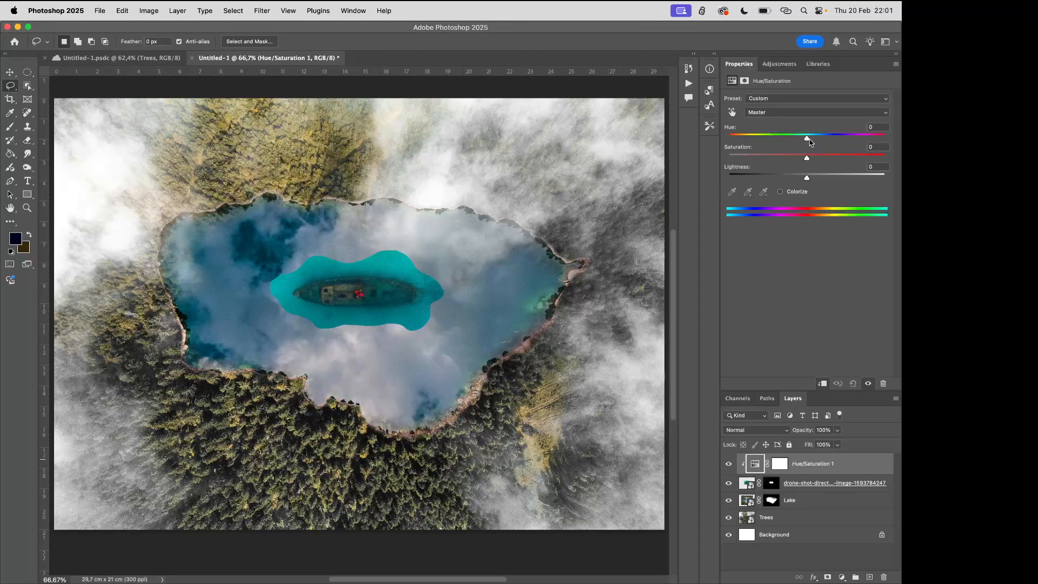
Set the clipped adjustment's hue to +11 and lightness to -17, and lower its saturation slightly to match the lake water
mouse_move(808, 141)
left_mouse_down()
mouse_move(751, 140)
mouse_move(843, 141)
mouse_move(784, 144)
mouse_move(810, 148)
mouse_move(796, 147)
left_mouse_up()
left_click_drag(796, 139, 808, 138)
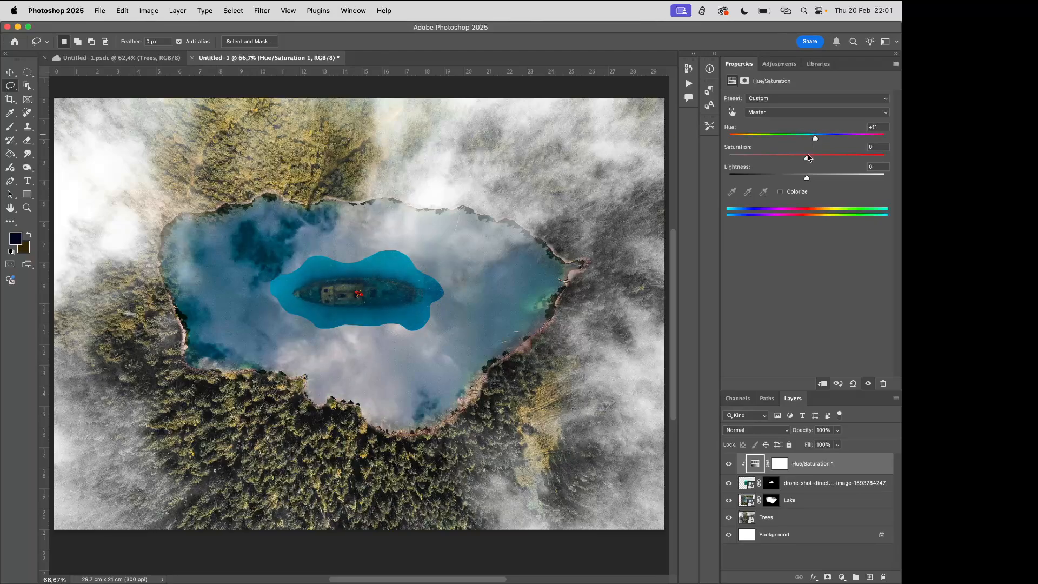
mouse_move(806, 180)
left_mouse_down()
mouse_move(784, 181)
mouse_move(795, 181)
left_mouse_up()
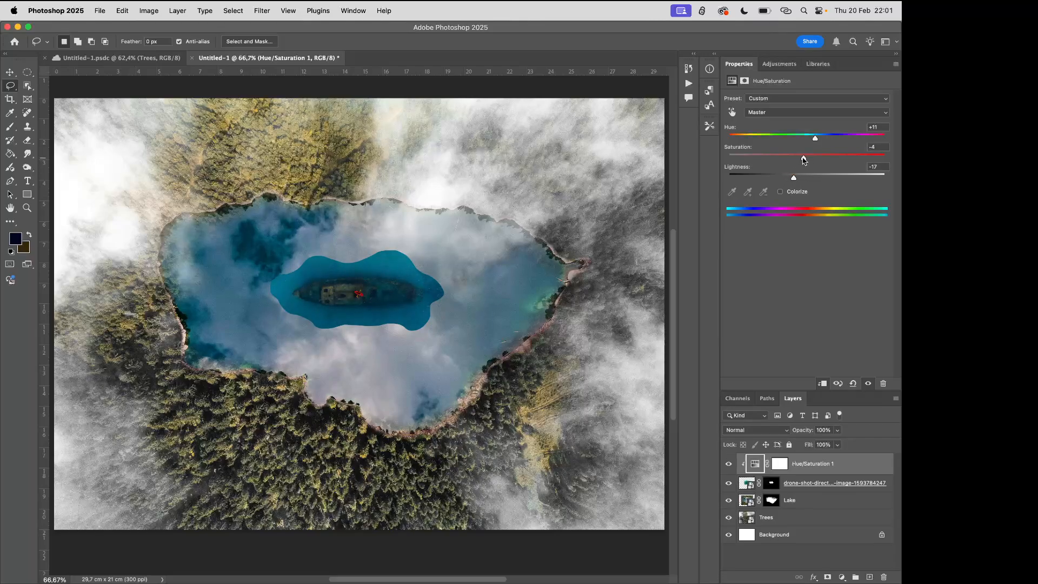
mouse_move(804, 160)
left_mouse_down()
mouse_move(791, 161)
mouse_move(808, 158)
mouse_move(799, 161)
left_mouse_up()
Set the wreck photo layer's blend mode to Hard Light and its opacity to 79%
left_click(831, 487)
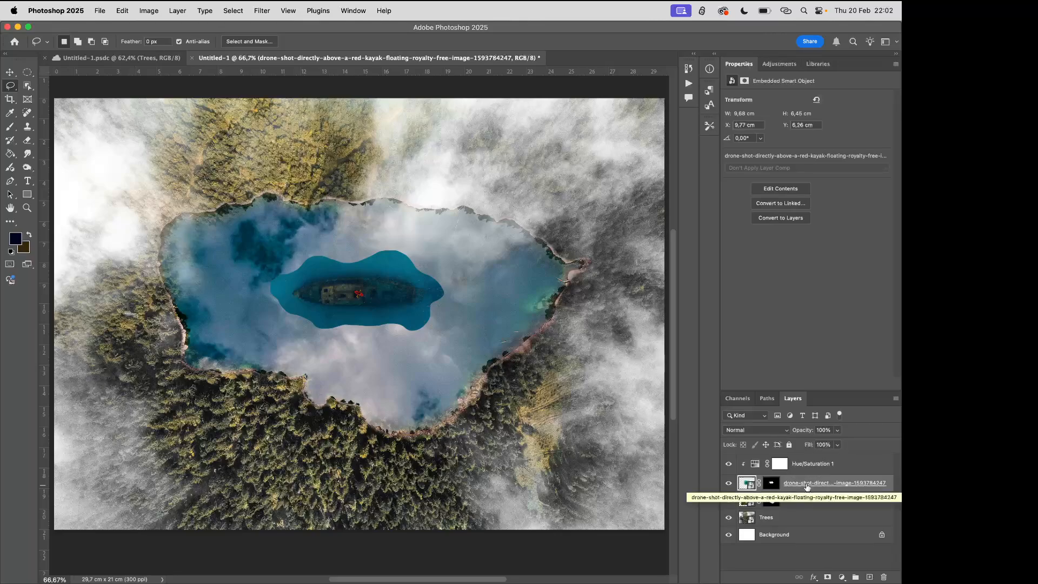
left_click(771, 434)
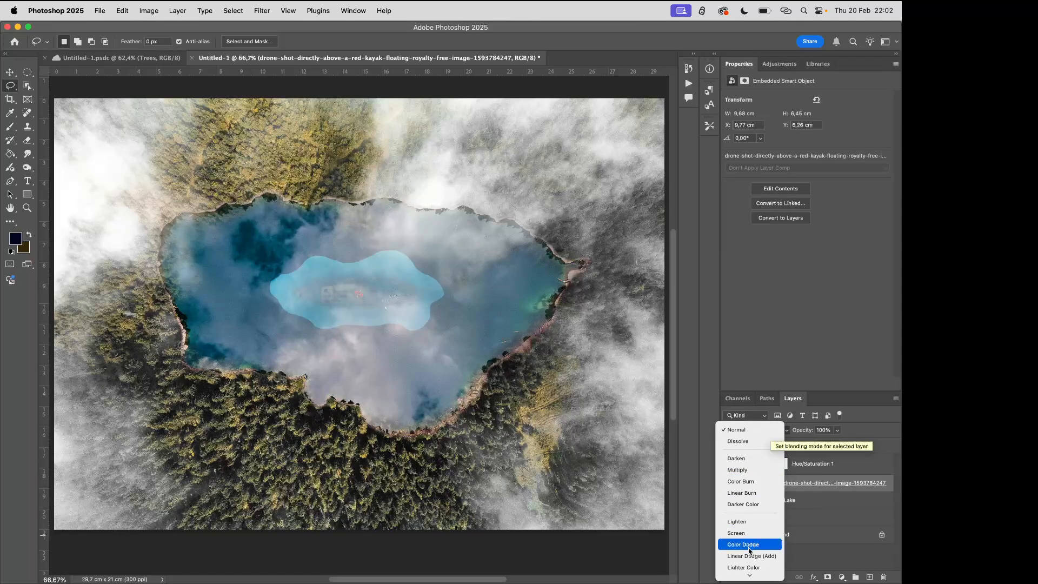
mouse_move(749, 574)
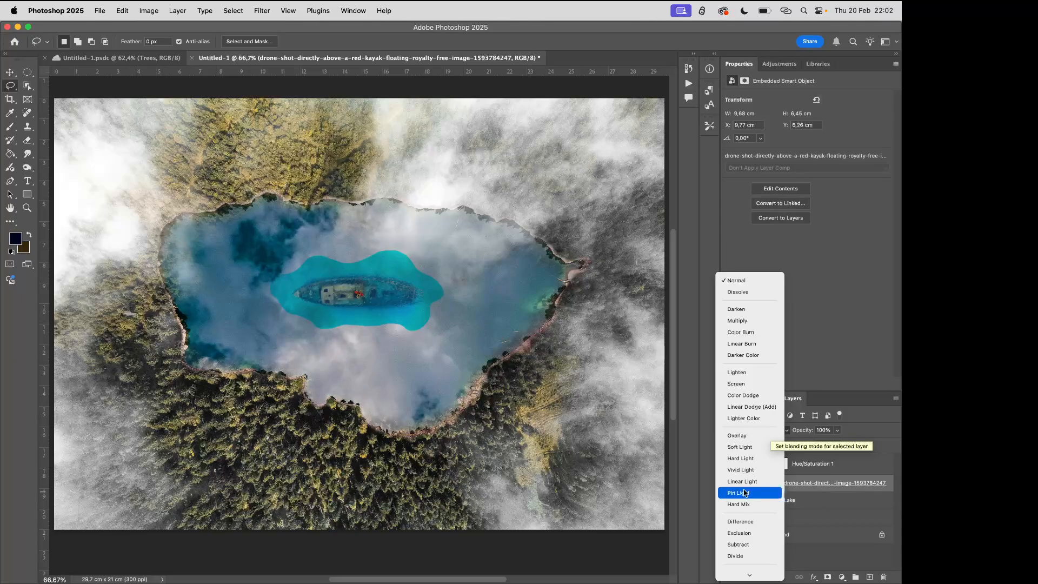
left_click(745, 460)
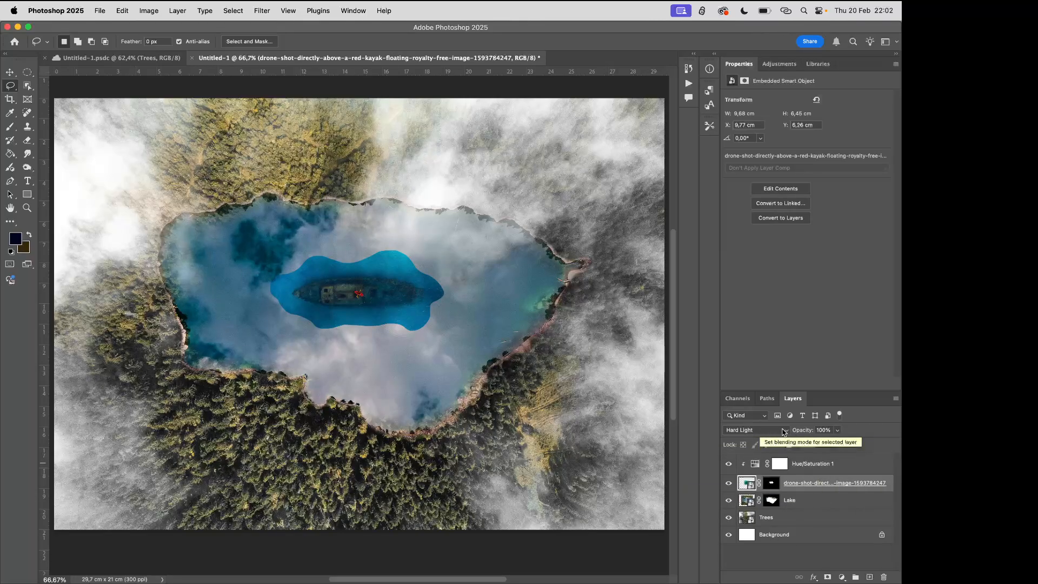
left_click(837, 430)
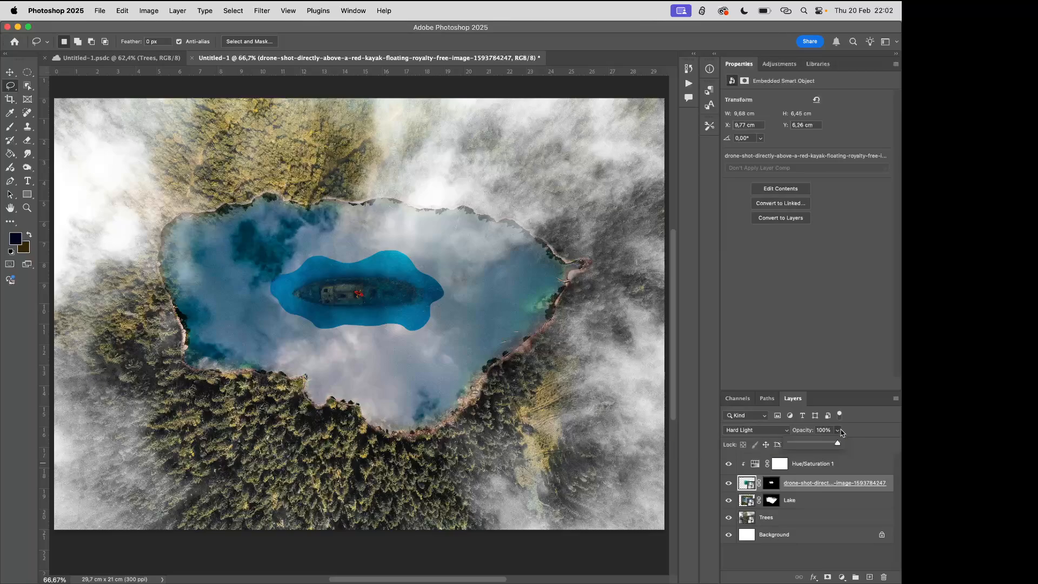
left_click_drag(830, 444, 829, 445)
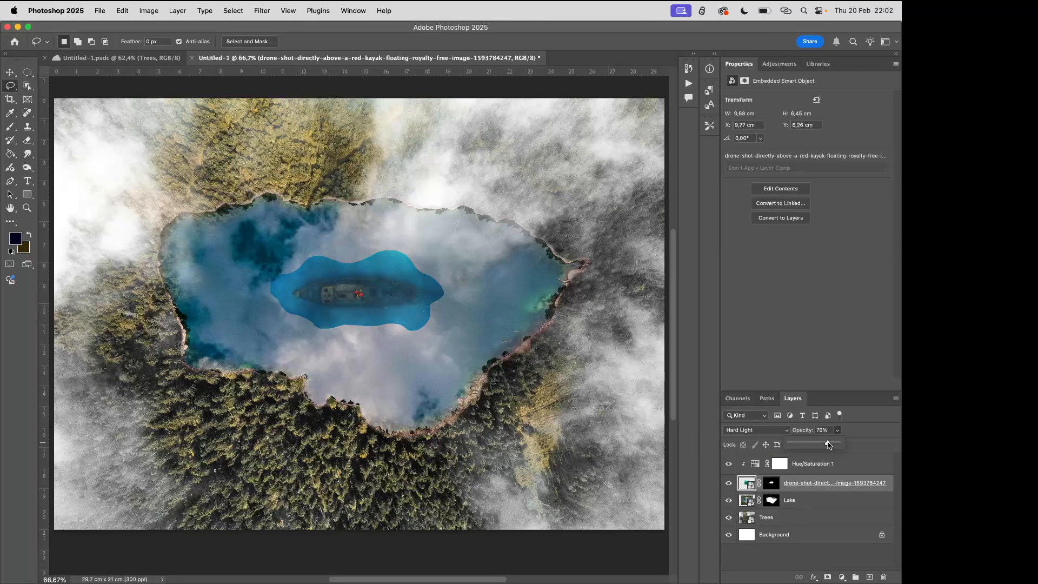
left_click(837, 491)
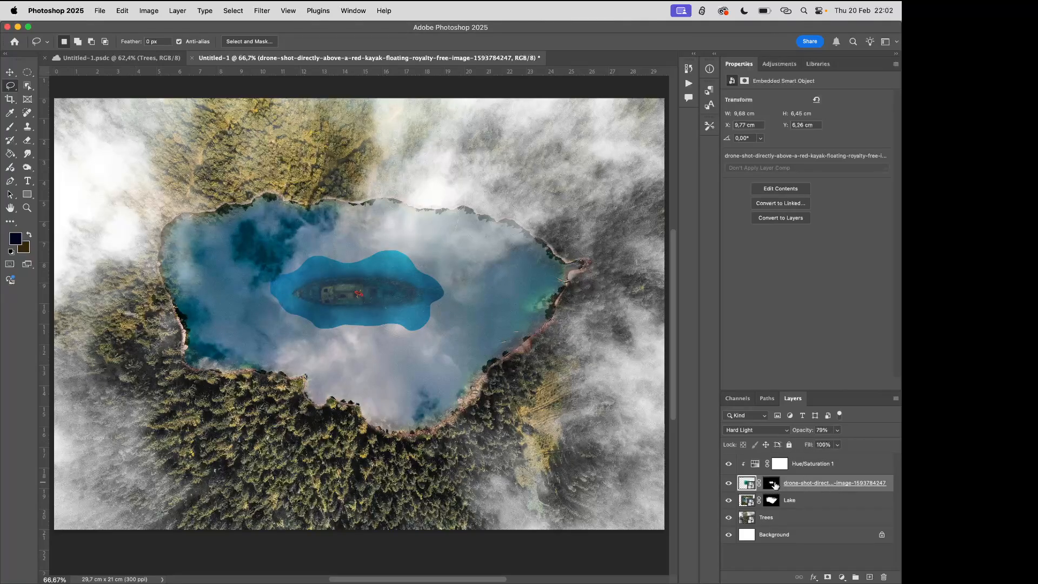
Paint black on the wreck layer's mask with a 134 px soft brush to fade the surrounding water edge into the lake
left_click(773, 483)
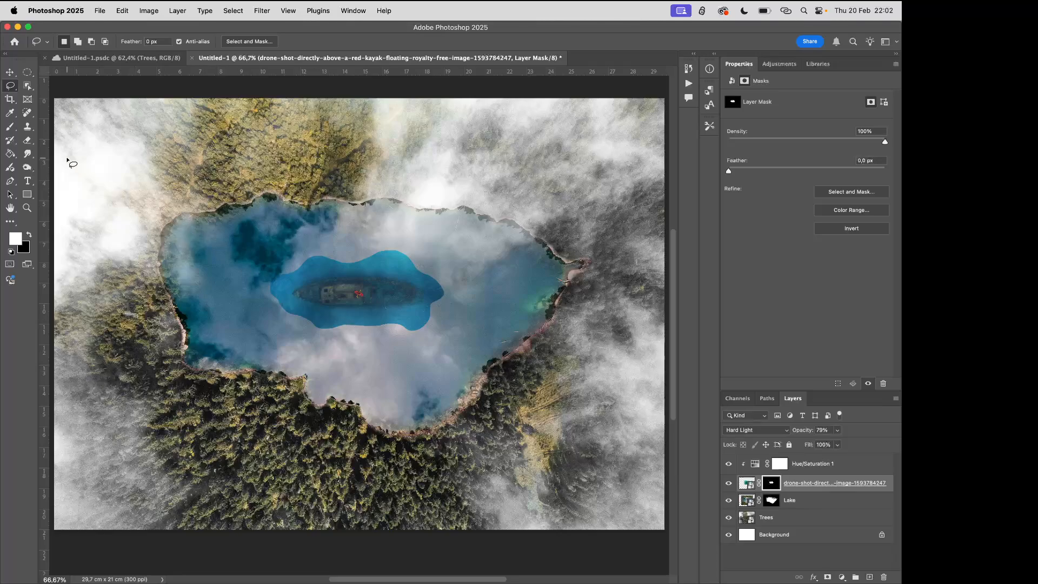
left_click(9, 127)
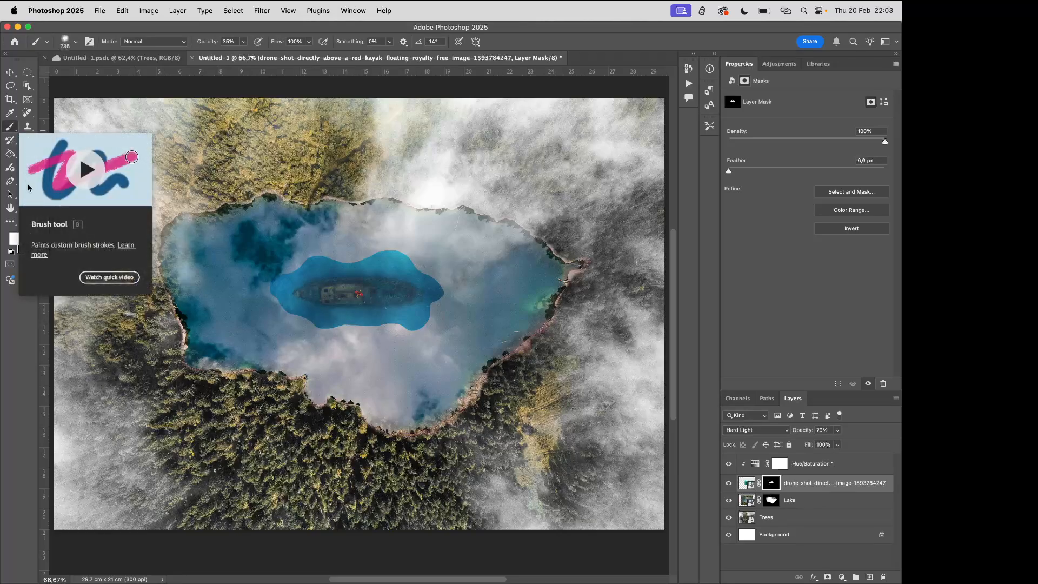
left_click(30, 236)
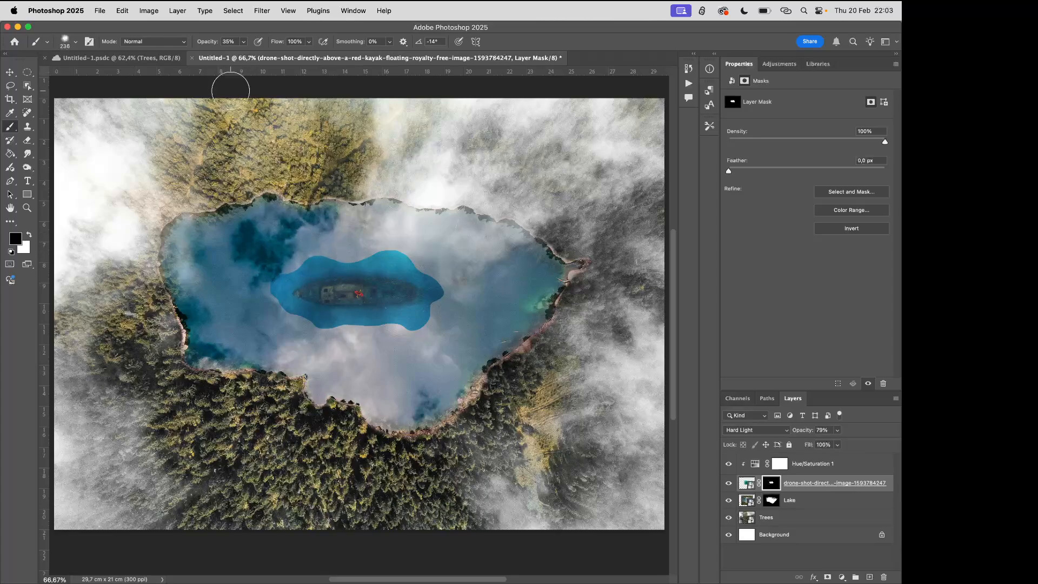
left_click(77, 42)
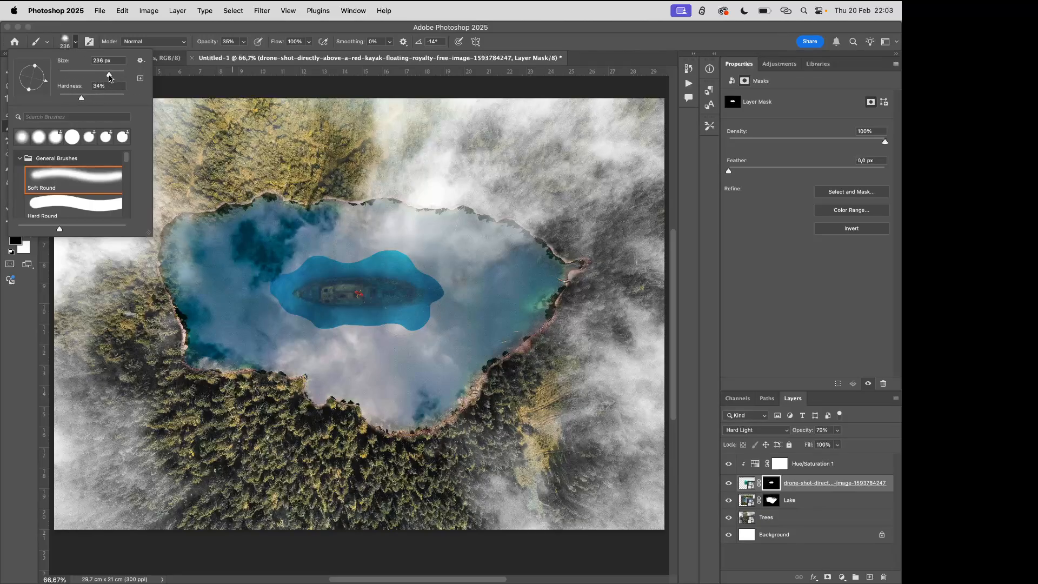
left_click_drag(109, 77, 97, 74)
left_click(309, 259)
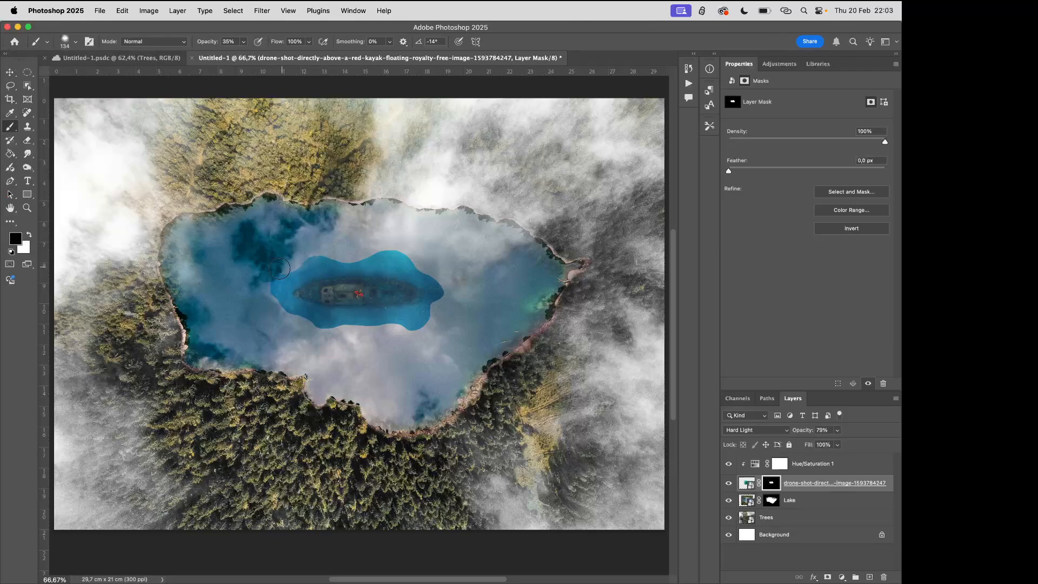
mouse_move(288, 270)
left_mouse_down()
mouse_move(325, 257)
mouse_move(415, 265)
mouse_move(404, 258)
mouse_move(440, 289)
mouse_move(413, 320)
mouse_move(306, 324)
mouse_move(272, 298)
mouse_move(304, 262)
mouse_move(274, 271)
mouse_move(267, 290)
mouse_move(288, 260)
mouse_move(272, 288)
mouse_move(289, 268)
mouse_move(341, 259)
mouse_move(319, 255)
mouse_move(395, 253)
mouse_move(304, 255)
mouse_move(410, 248)
mouse_move(436, 266)
mouse_move(396, 257)
mouse_move(424, 270)
left_mouse_up()
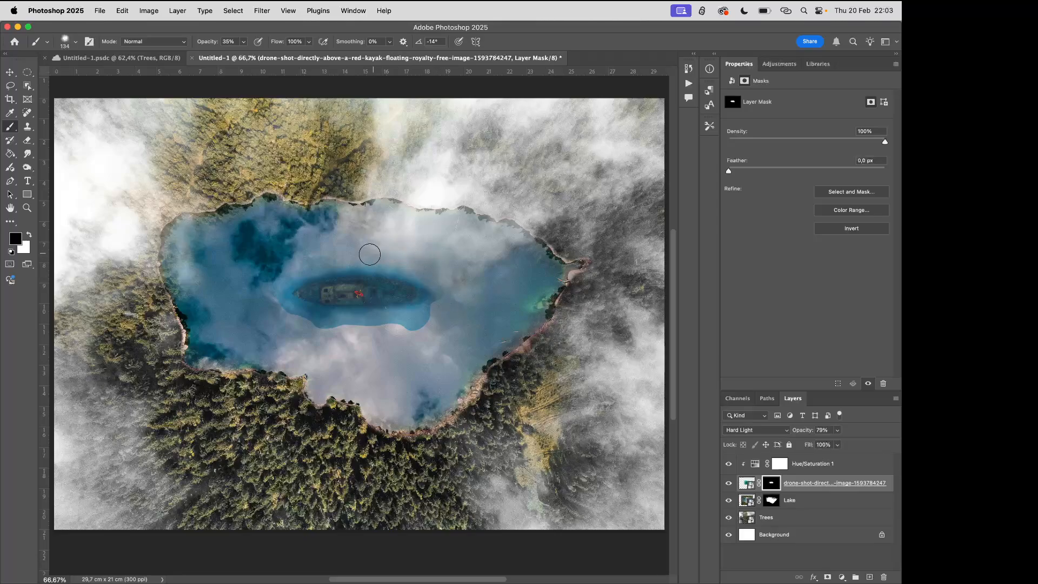
mouse_move(438, 314)
left_mouse_down()
mouse_move(328, 334)
mouse_move(278, 311)
mouse_move(329, 331)
mouse_move(280, 309)
mouse_move(317, 326)
mouse_move(366, 327)
mouse_move(325, 333)
mouse_move(424, 334)
mouse_move(409, 334)
mouse_move(444, 323)
mouse_move(414, 325)
mouse_move(435, 310)
mouse_move(426, 337)
mouse_move(340, 331)
mouse_move(409, 326)
mouse_move(346, 330)
mouse_move(405, 327)
mouse_move(440, 312)
mouse_move(444, 295)
mouse_move(442, 307)
mouse_move(389, 331)
mouse_move(332, 334)
mouse_move(285, 314)
mouse_move(346, 335)
left_mouse_up()
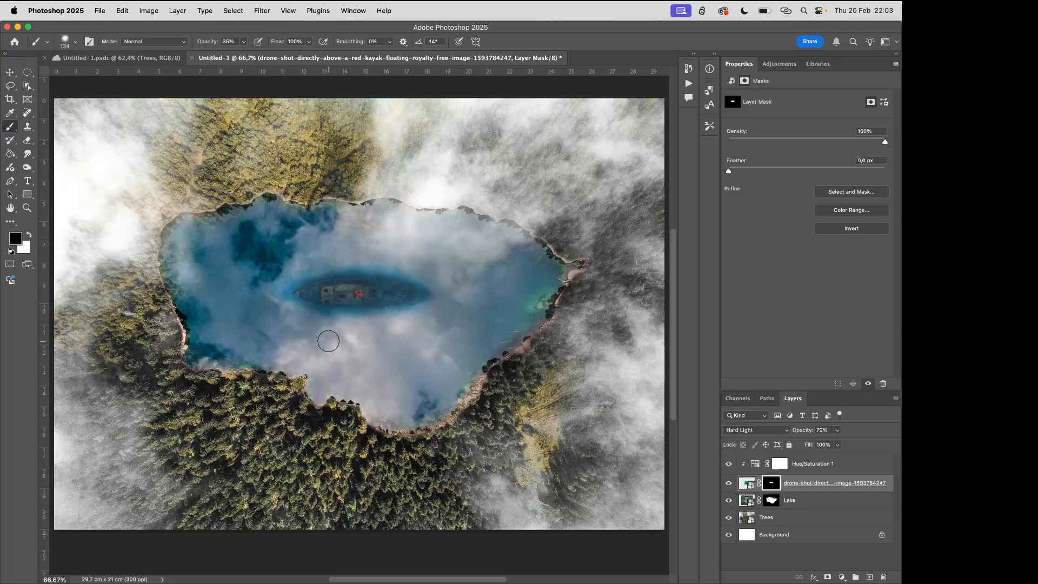
Fade the blue water around the wreck by painting black on its mask, and slightly lower the wreck layer's opacity
mouse_move(288, 308)
left_mouse_down()
mouse_move(287, 285)
mouse_move(341, 321)
mouse_move(302, 281)
mouse_move(355, 268)
mouse_move(417, 280)
mouse_move(438, 302)
mouse_move(347, 318)
left_mouse_up()
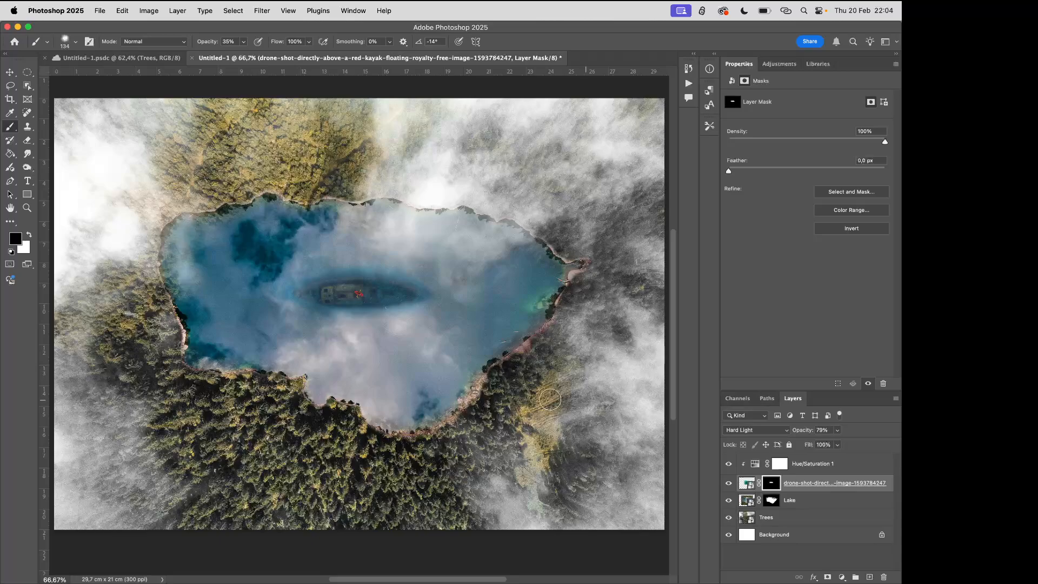
left_click(836, 430)
left_click_drag(839, 445, 835, 444)
left_click(803, 552)
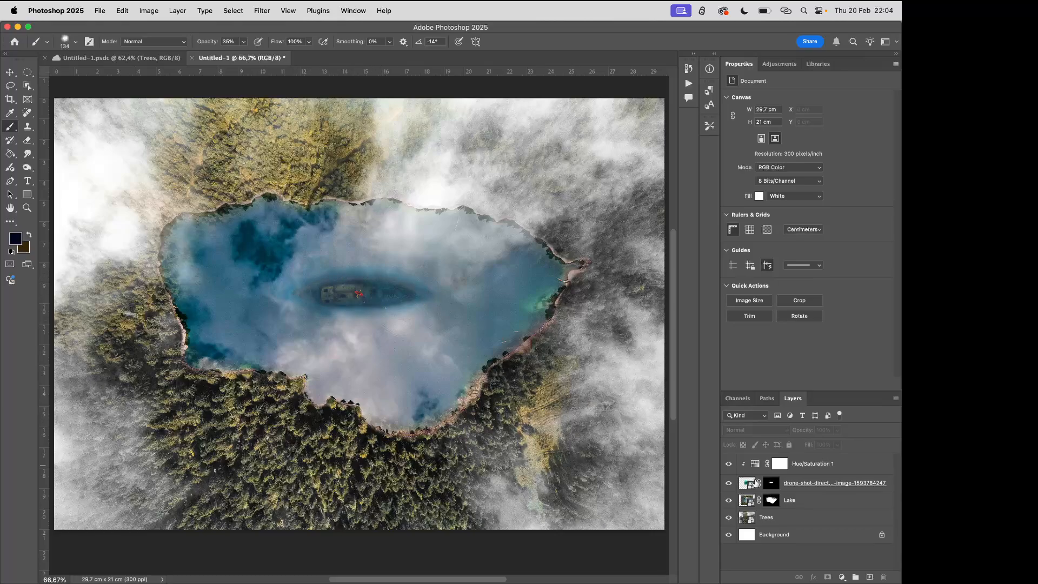
Lower the saturation of the clipped Hue/Saturation adjustment further to mute the blue around the wreck
left_click(778, 464)
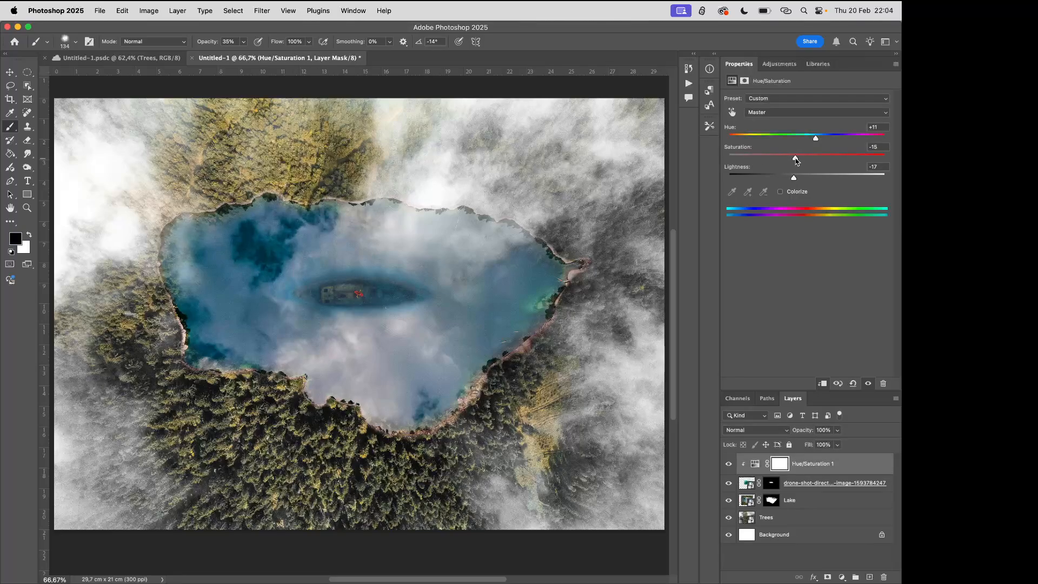
left_click_drag(796, 160, 772, 158)
left_click(771, 552)
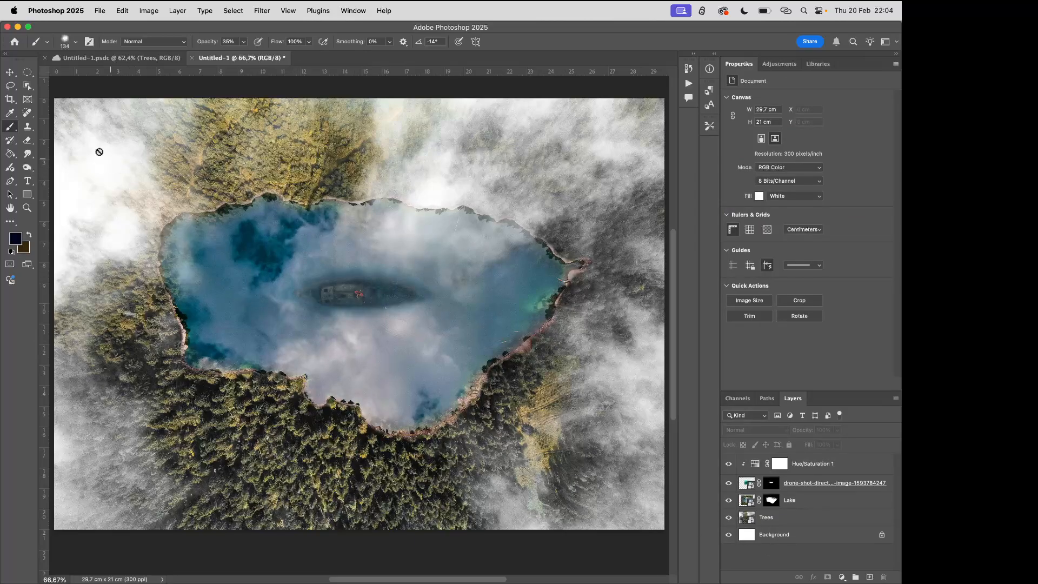
Activate the Move tool and switch from Photoshop to another application
left_click(10, 71)
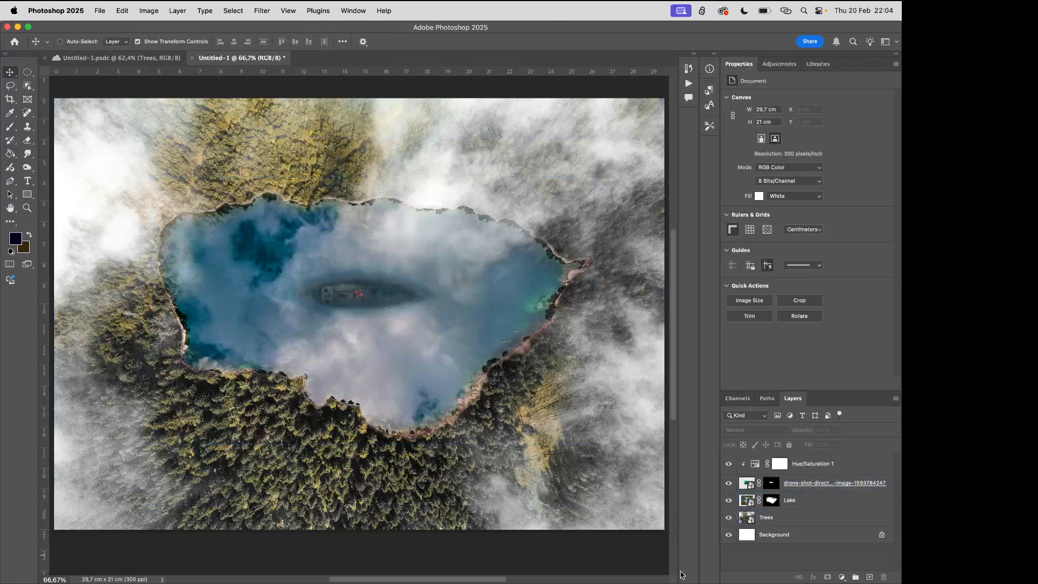
left_click(745, 558)
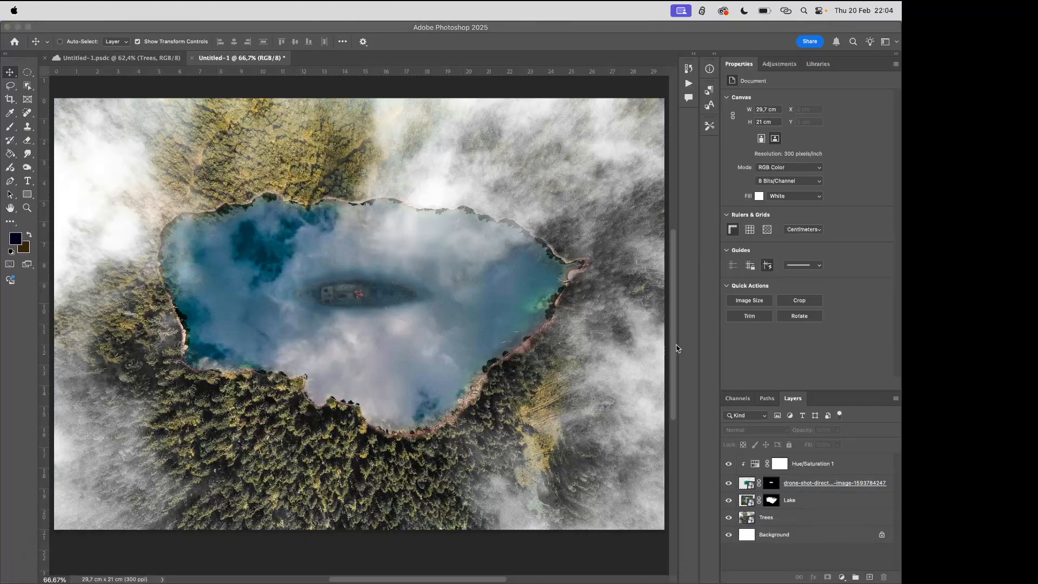